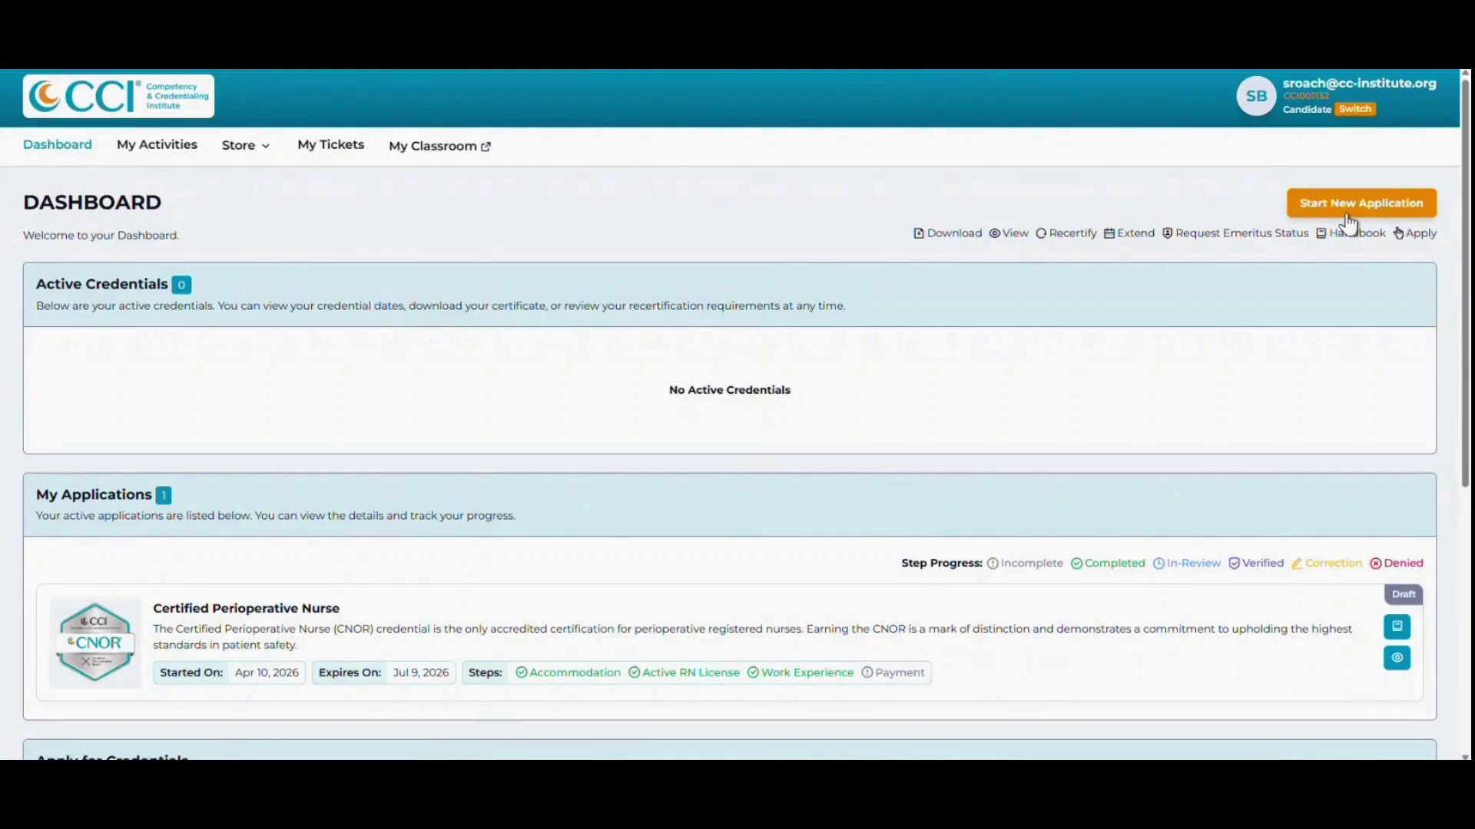
# Scroll the dashboard down to the Apply for Credentials list of available credentials.
pyautogui.scroll(-5, 1350, 225)
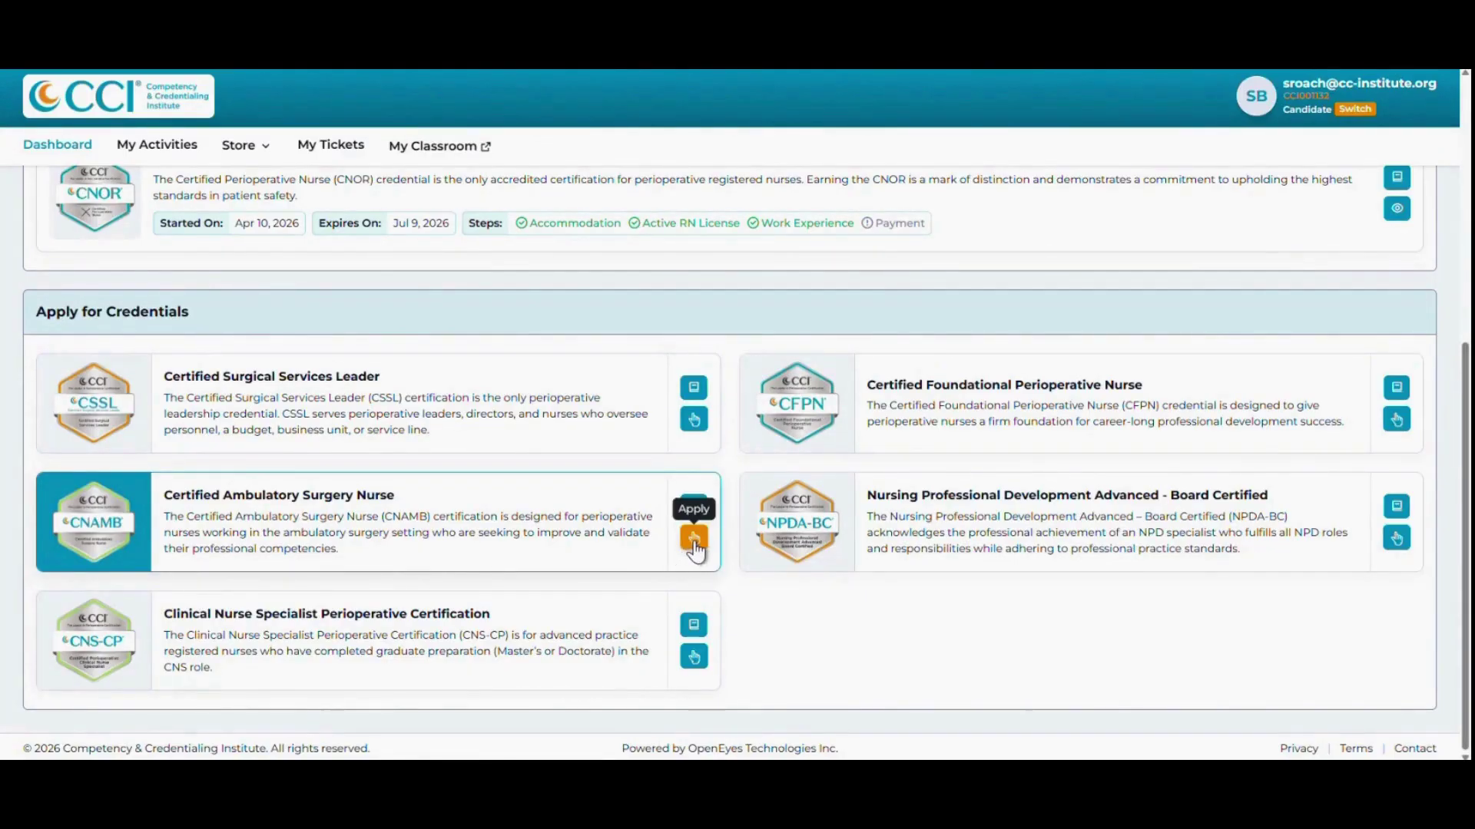
# Apply for Certified Ambulatory Surgery Nurse, then return to the dashboard's My Applications list.
pyautogui.click(693, 539)
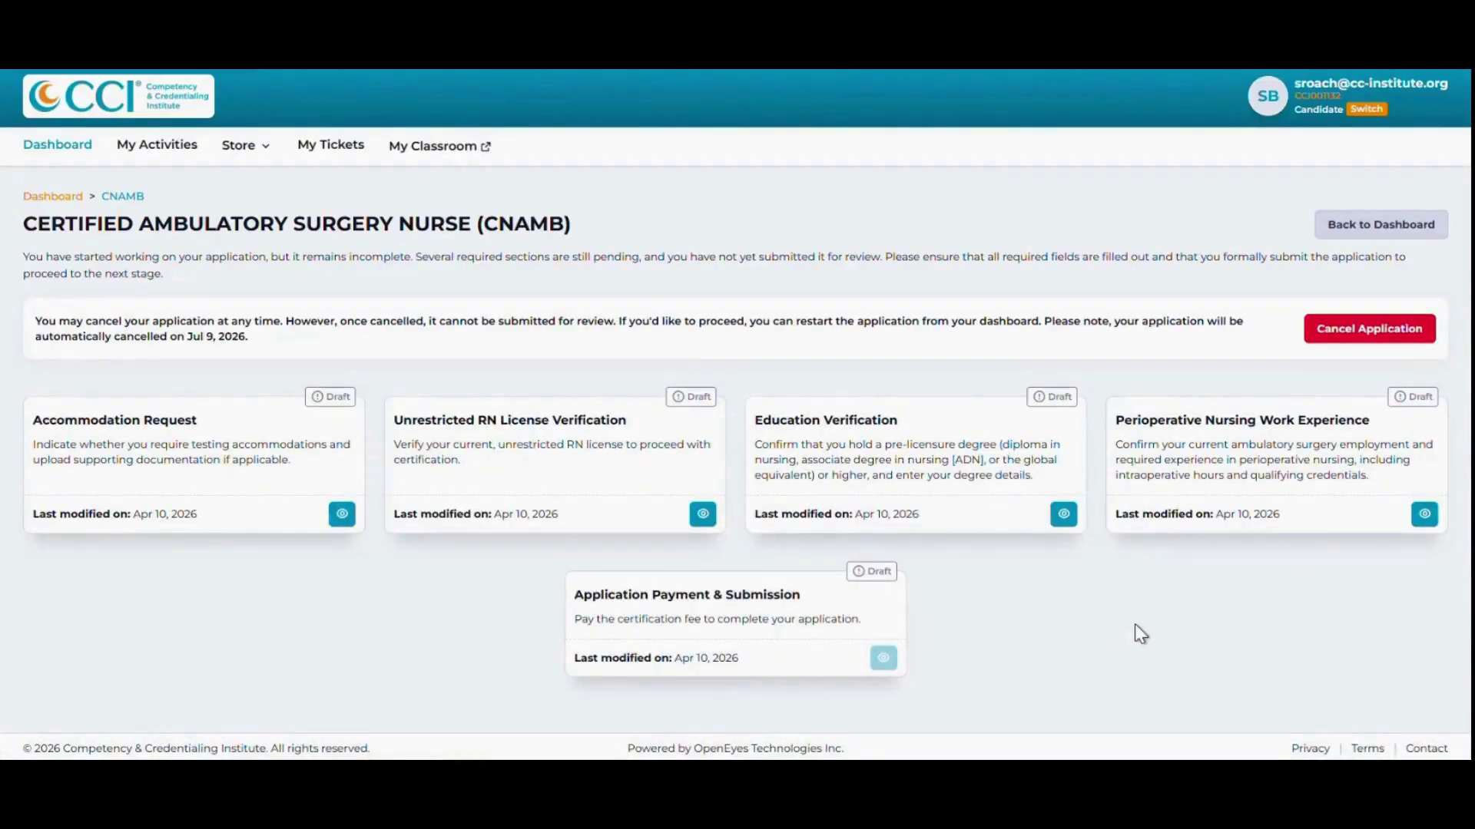
pyautogui.click(1383, 247)
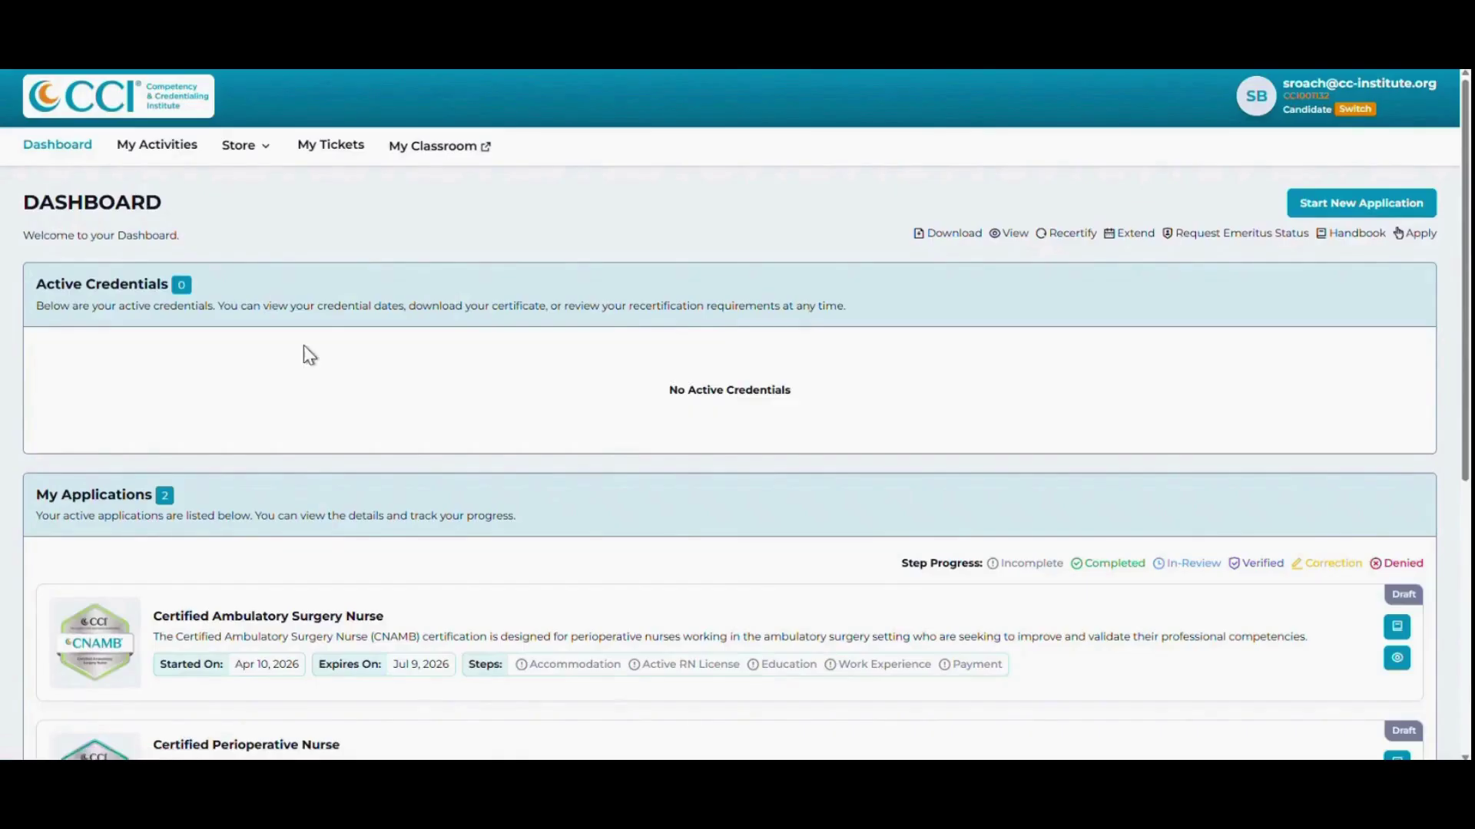
pyautogui.scroll(-3, 303, 344)
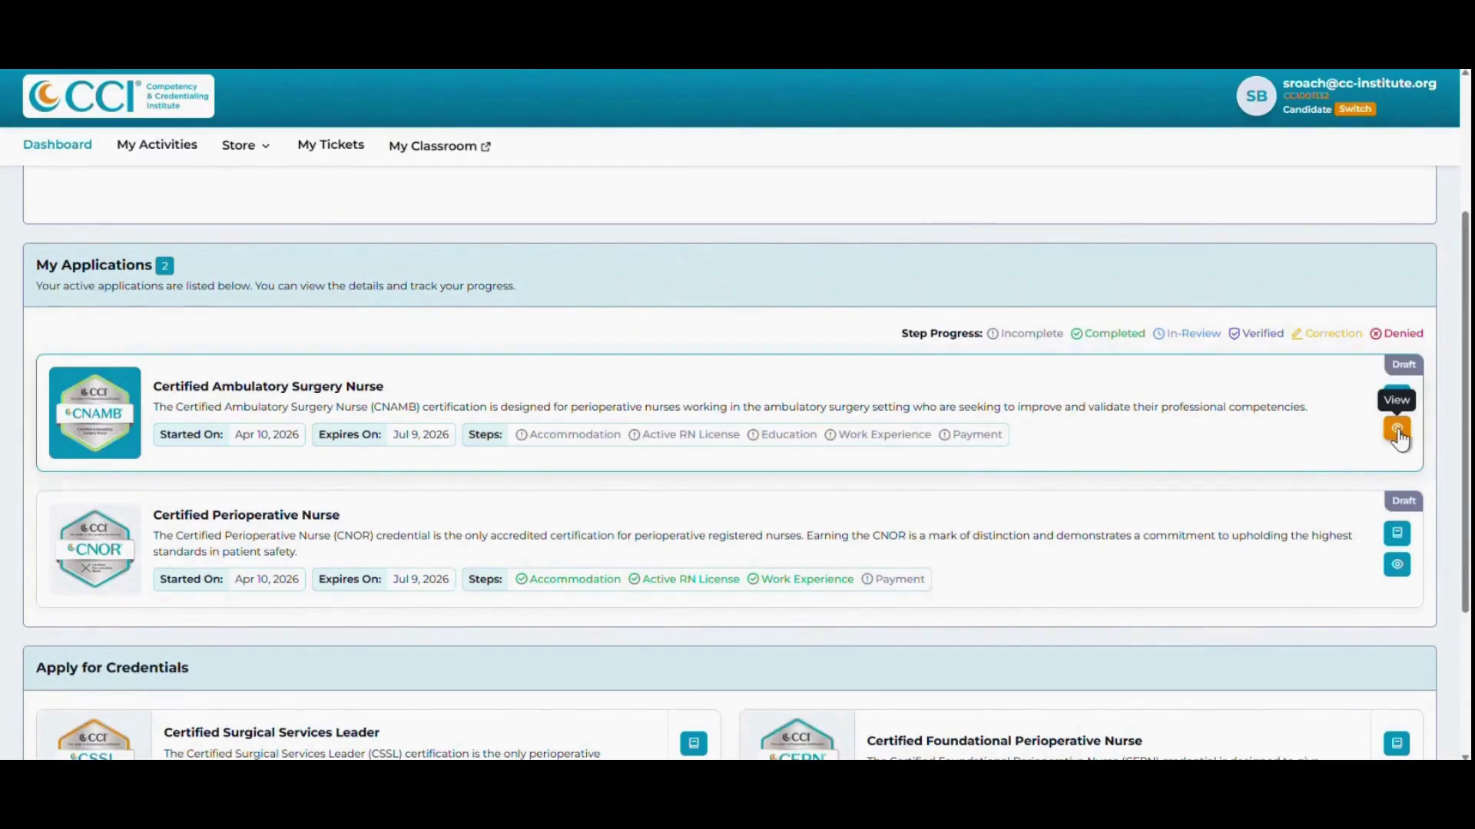
# Open the CNAMB Accommodation Request and answer Yes to needing exam accommodations.
pyautogui.click(1396, 430)
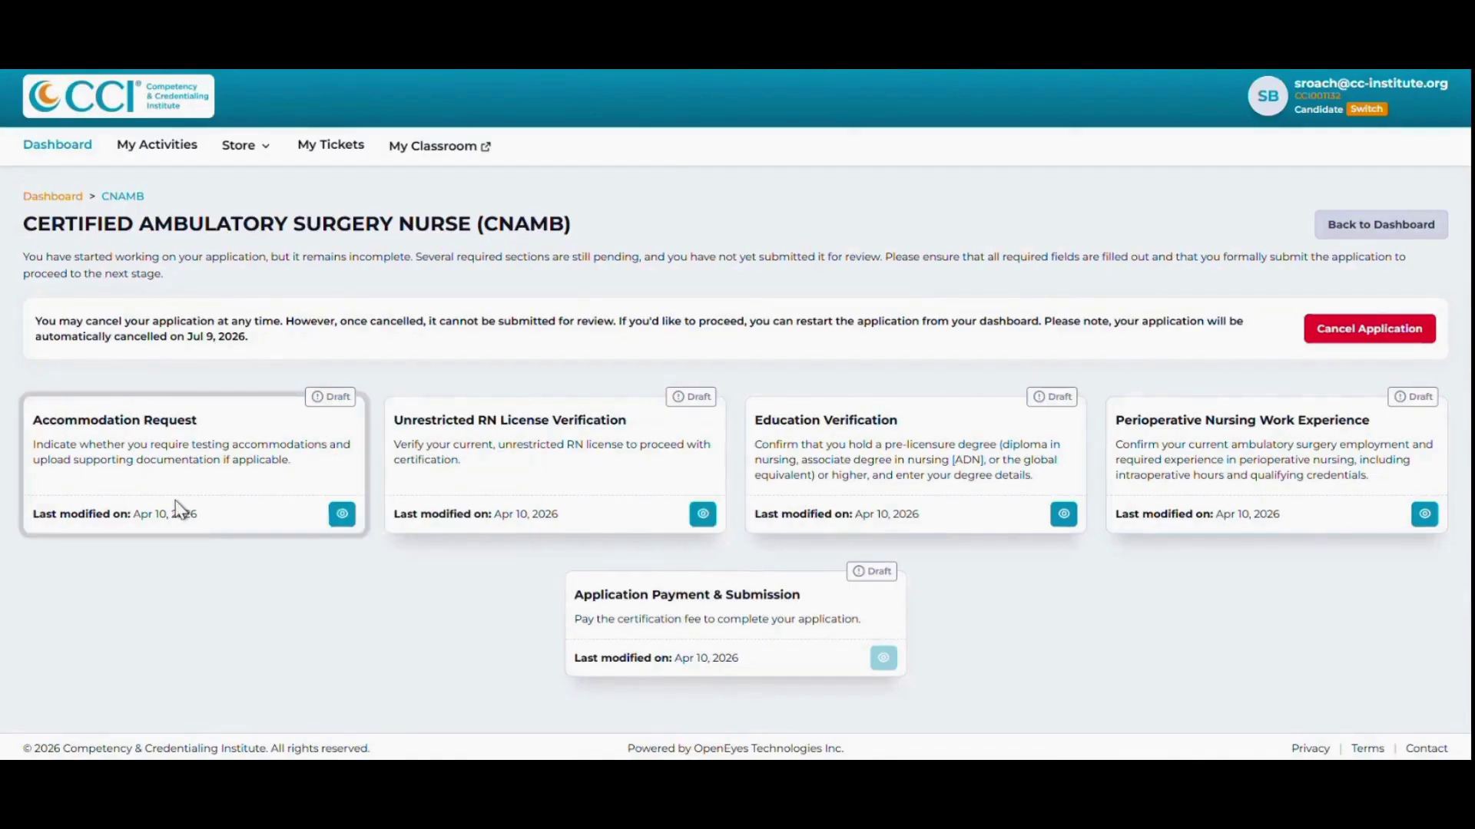
pyautogui.click(339, 523)
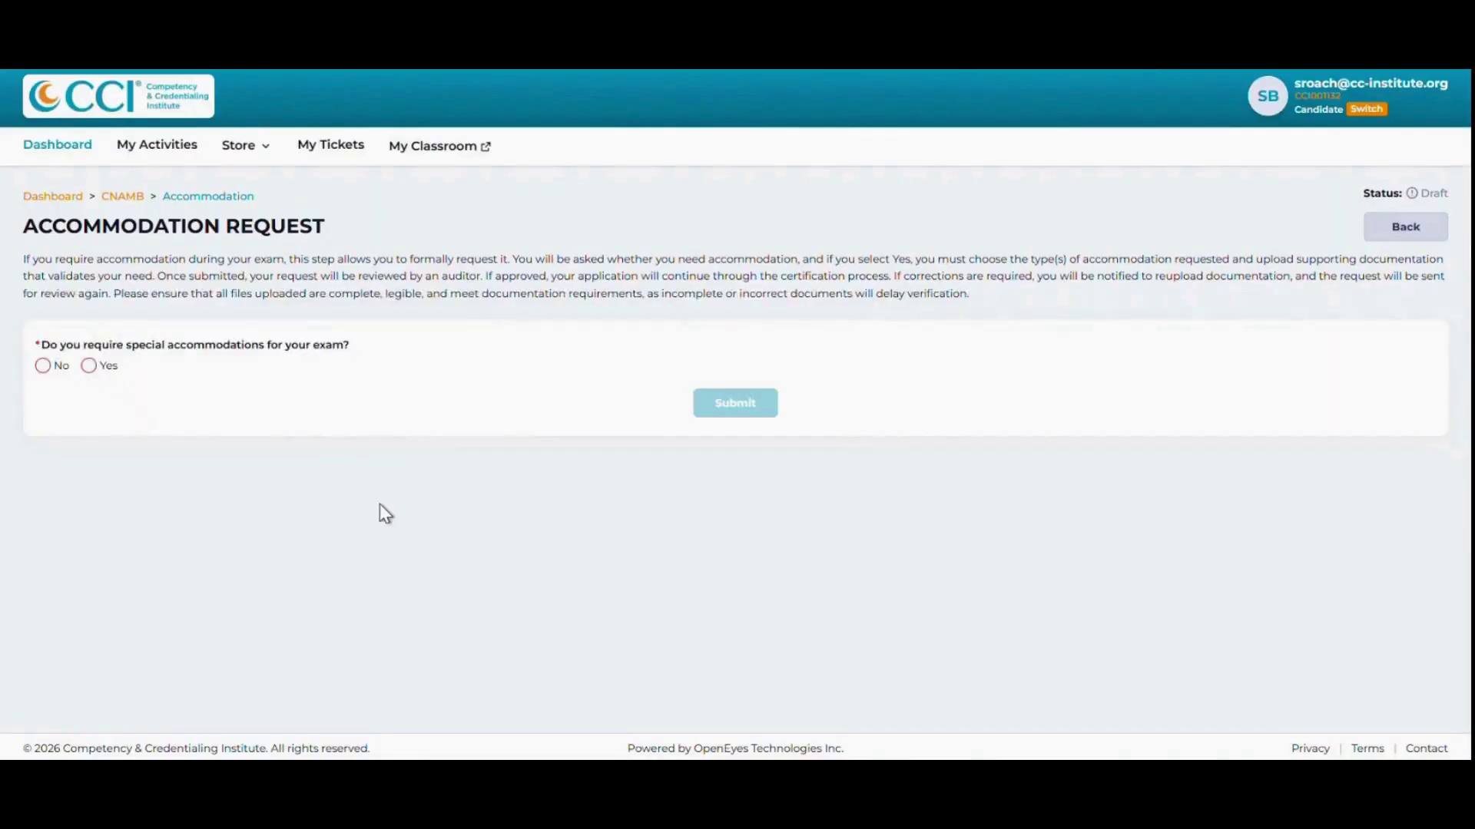
pyautogui.click(42, 371)
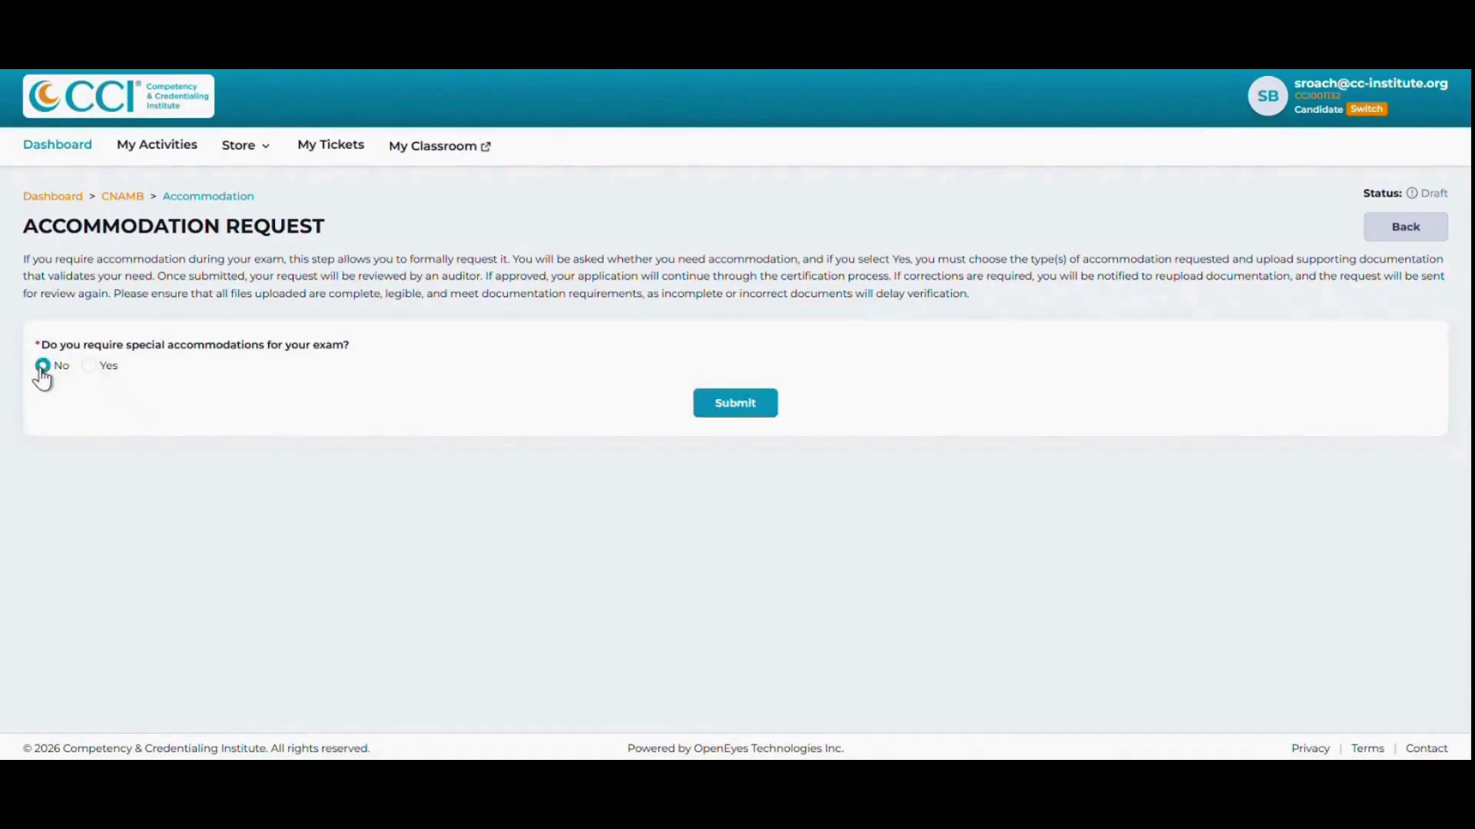
pyautogui.click(89, 367)
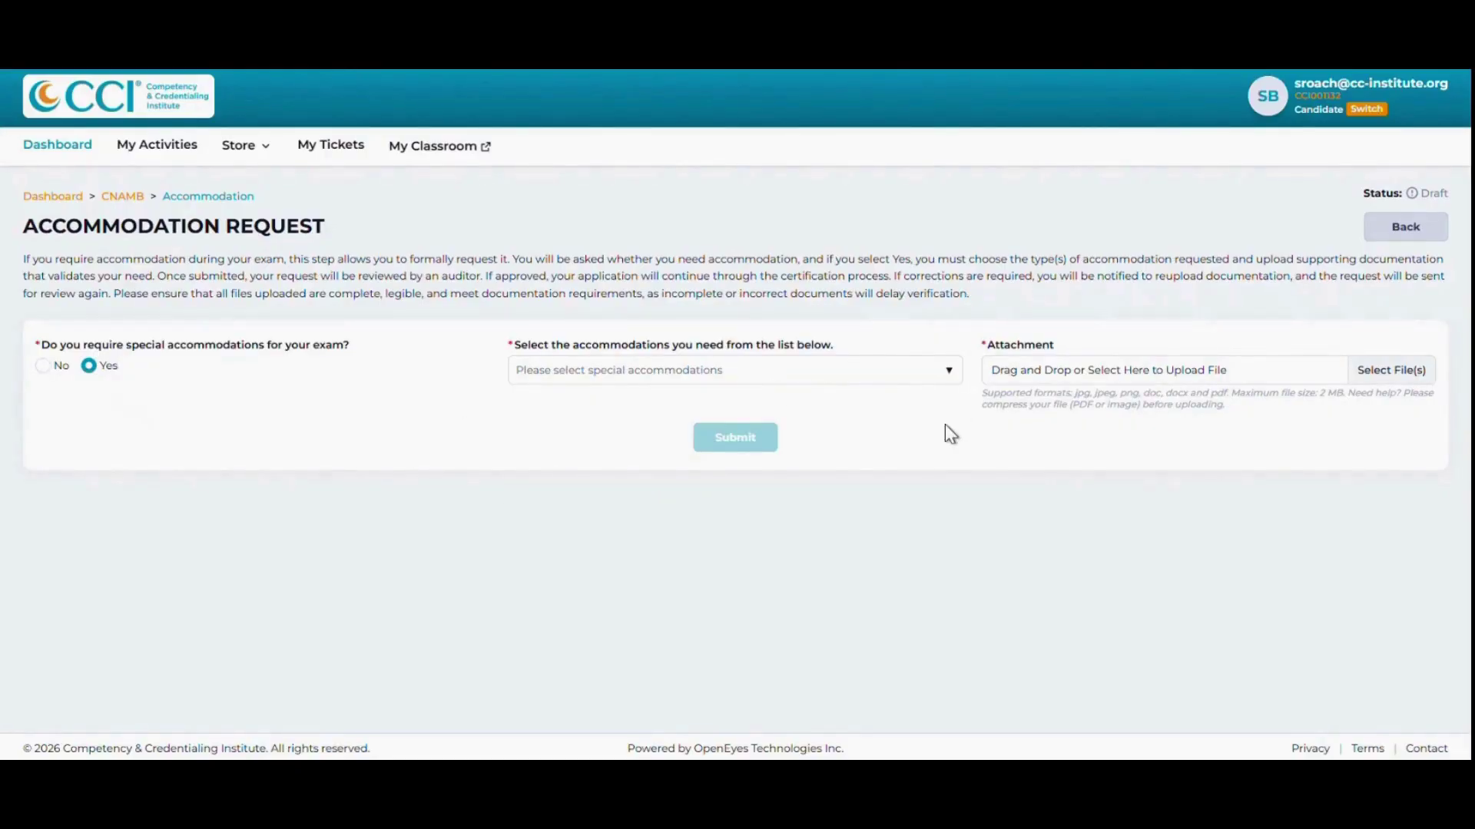
# Choose Extra time +50% and Separate Room from the accommodation options list.
pyautogui.click(950, 373)
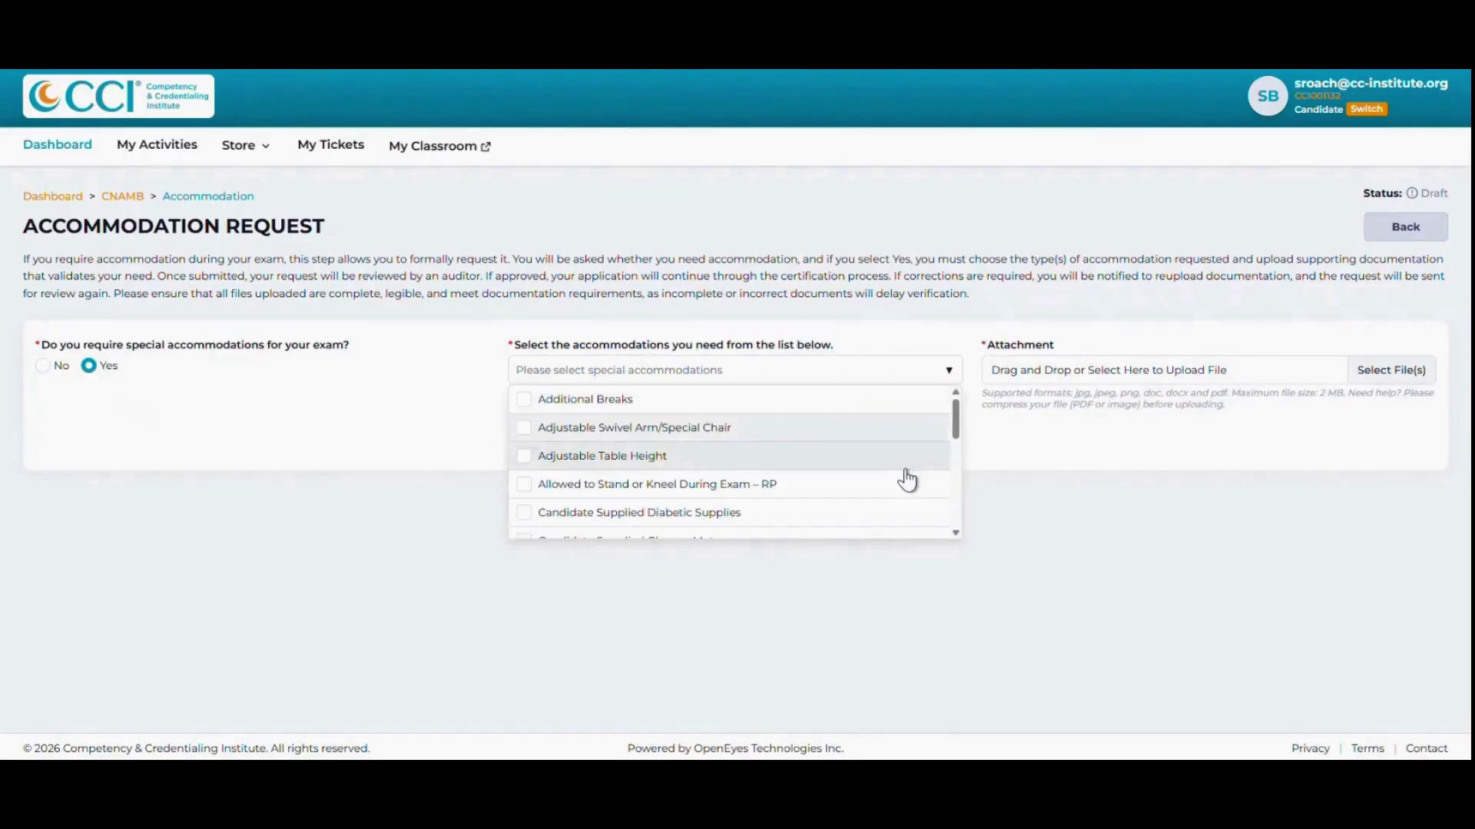
pyautogui.scroll(-1, 899, 482)
pyautogui.scroll(-5, 899, 483)
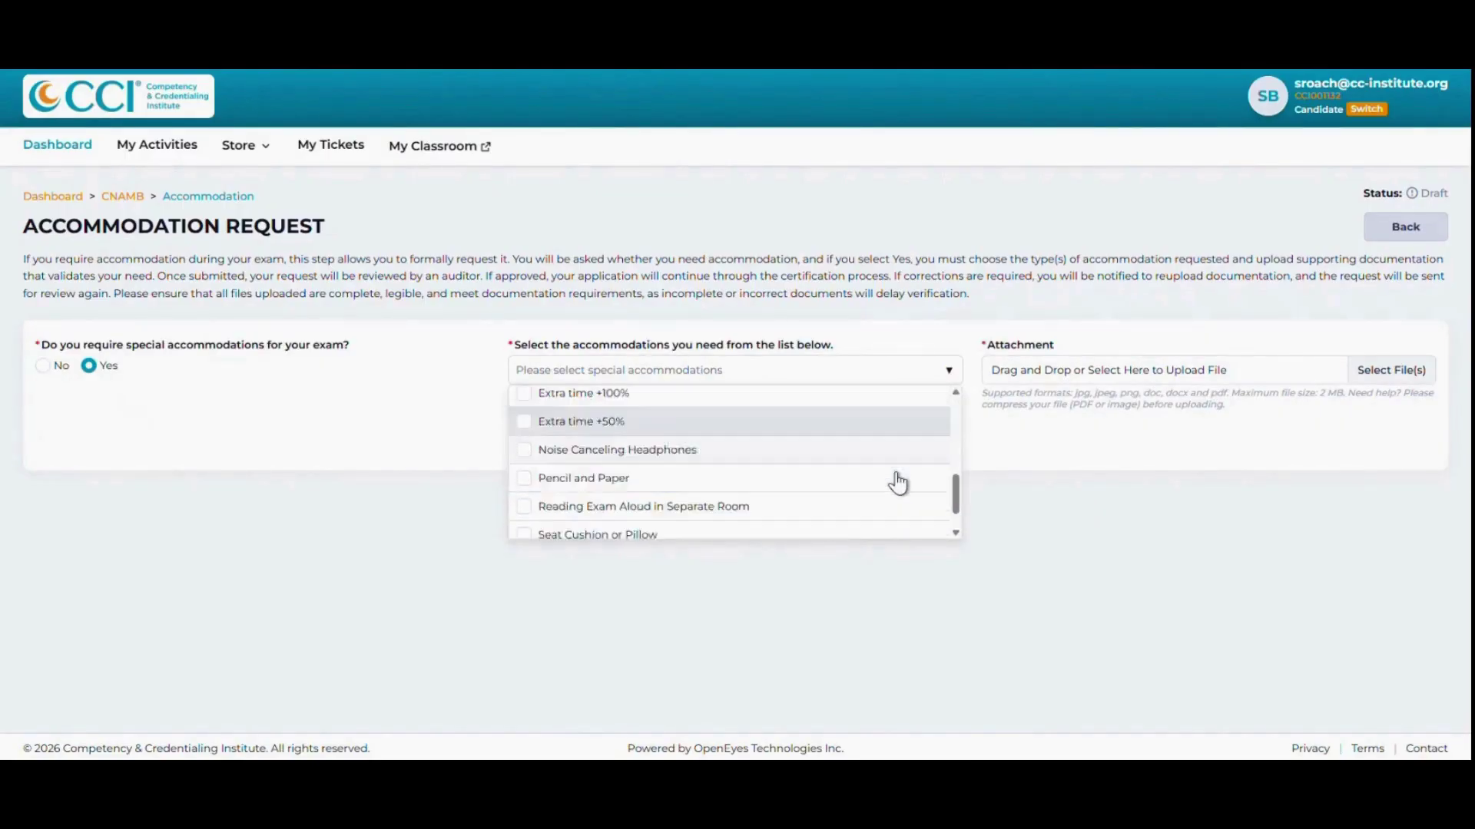
pyautogui.scroll(-1, 897, 503)
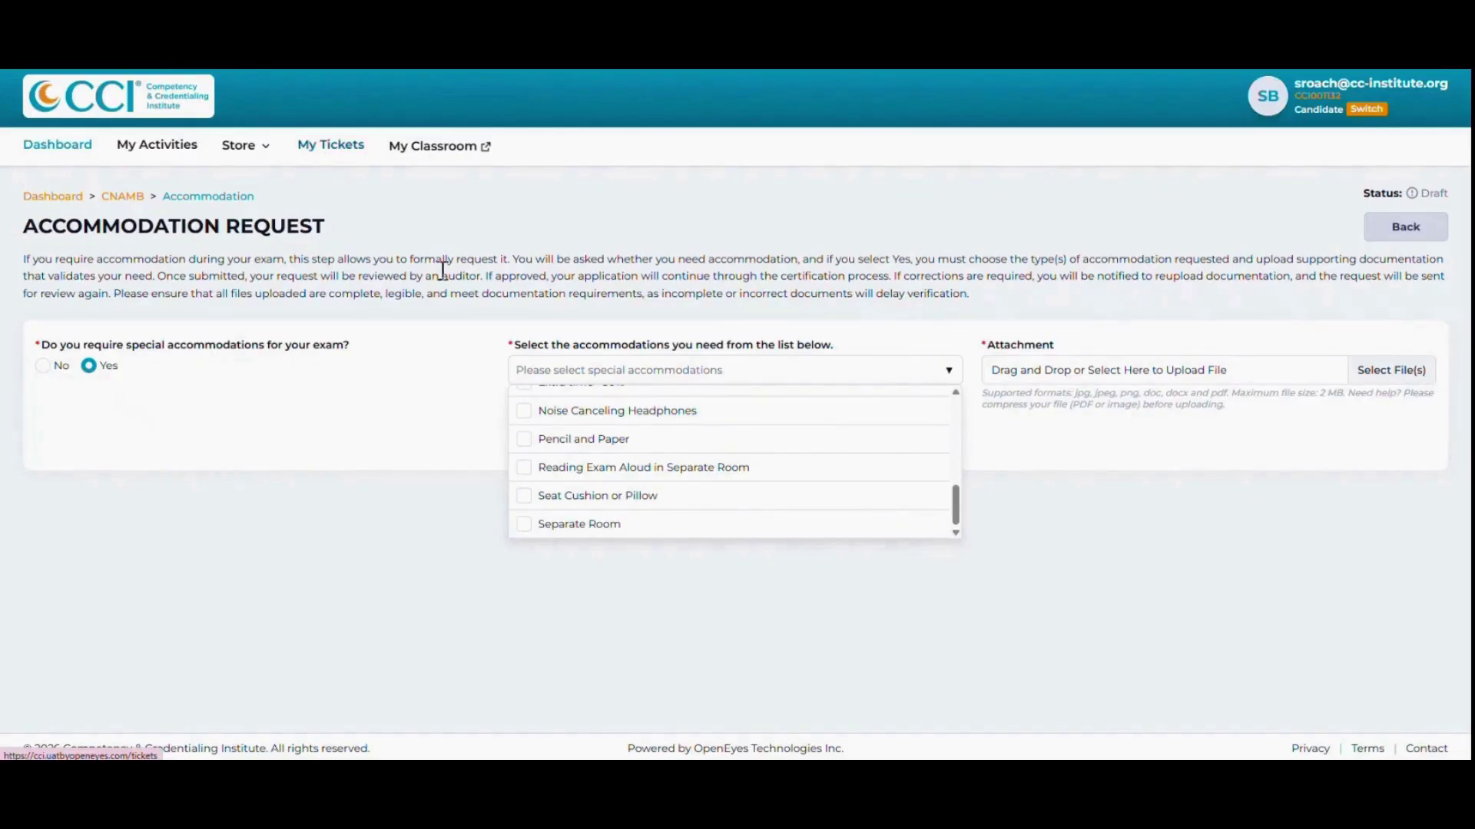
pyautogui.scroll(1, 644, 480)
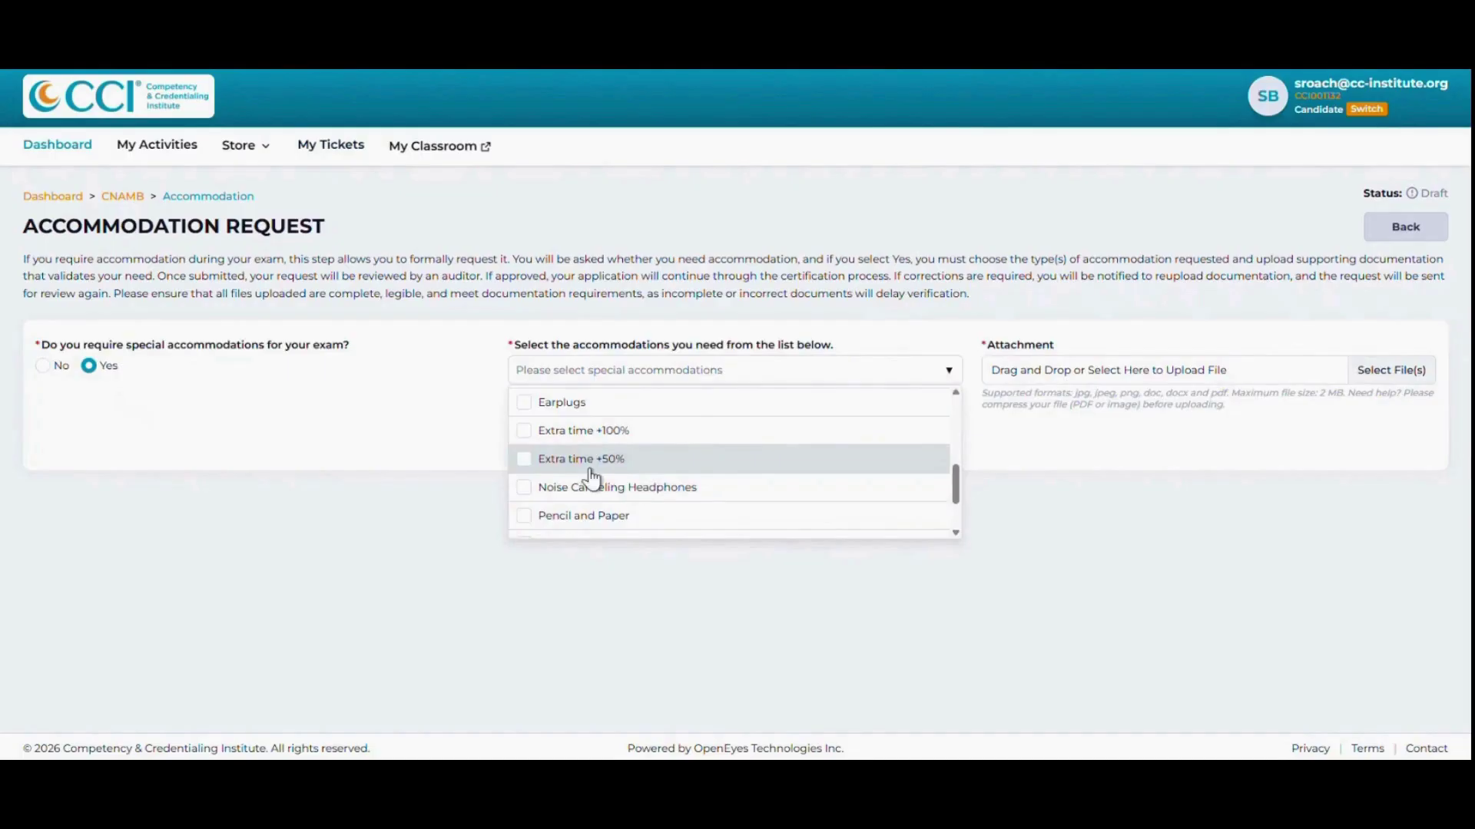
pyautogui.click(524, 461)
pyautogui.scroll(-3, 537, 484)
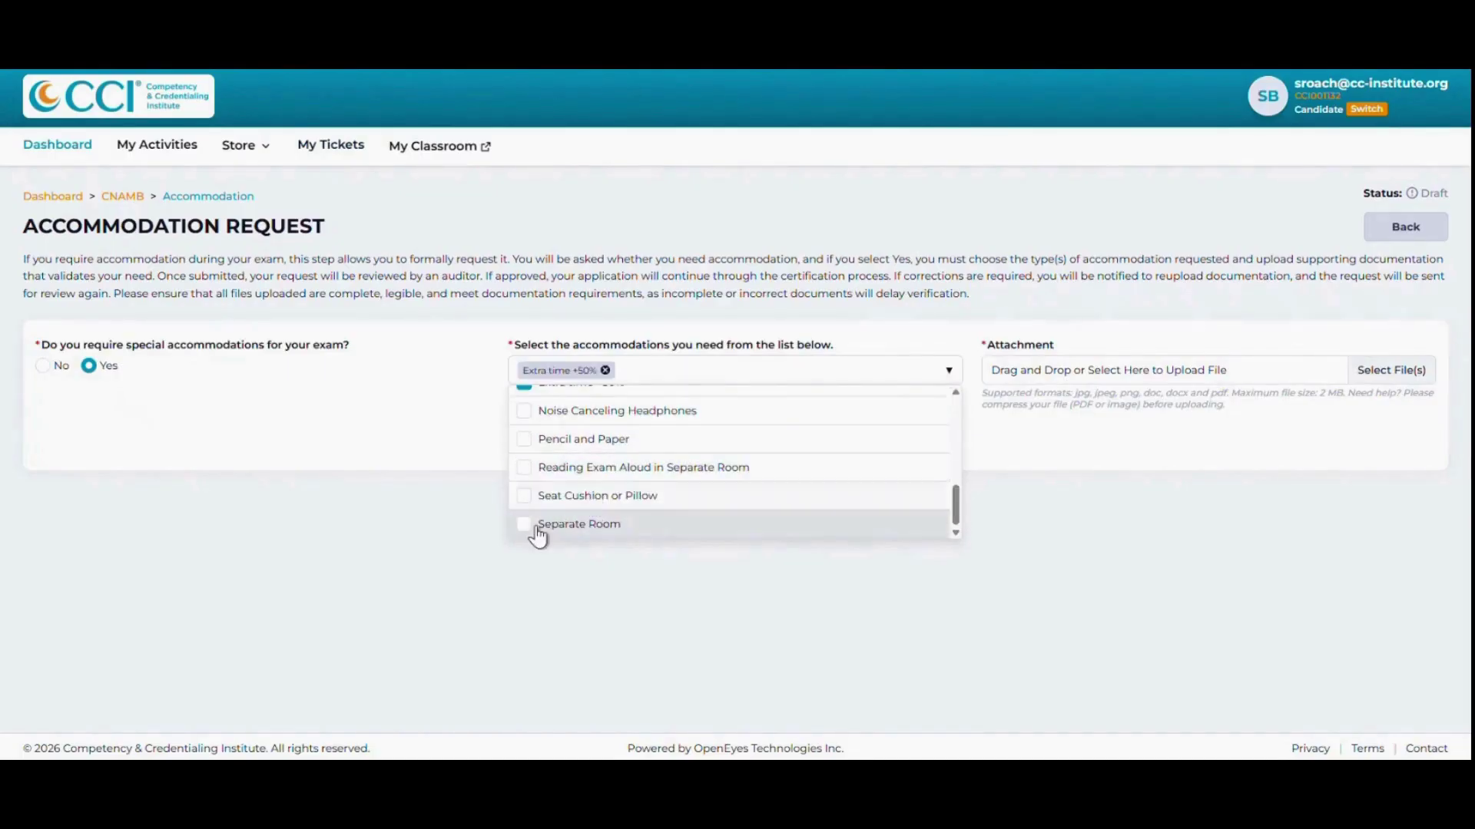
pyautogui.click(524, 527)
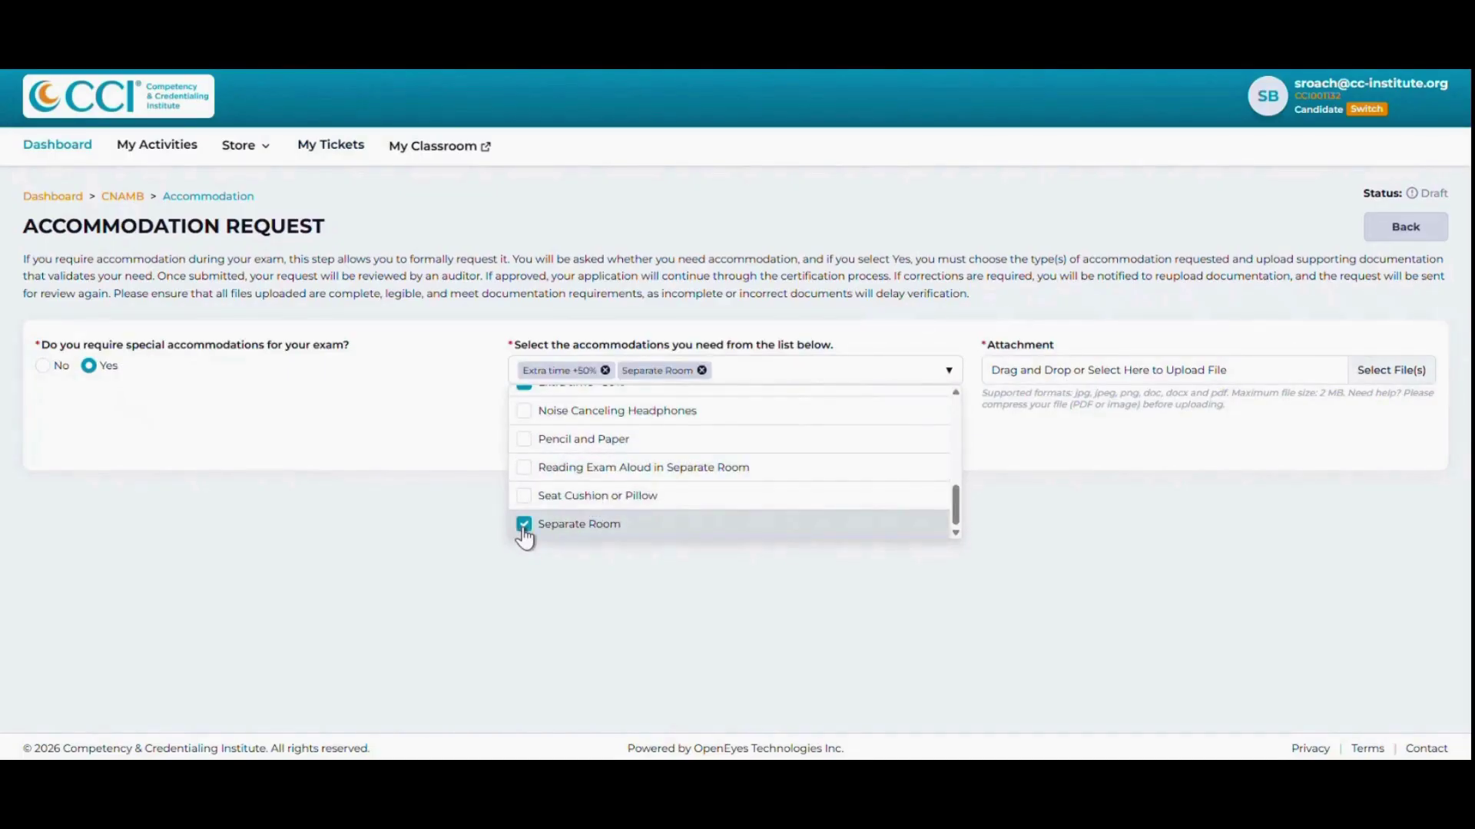
pyautogui.click(986, 457)
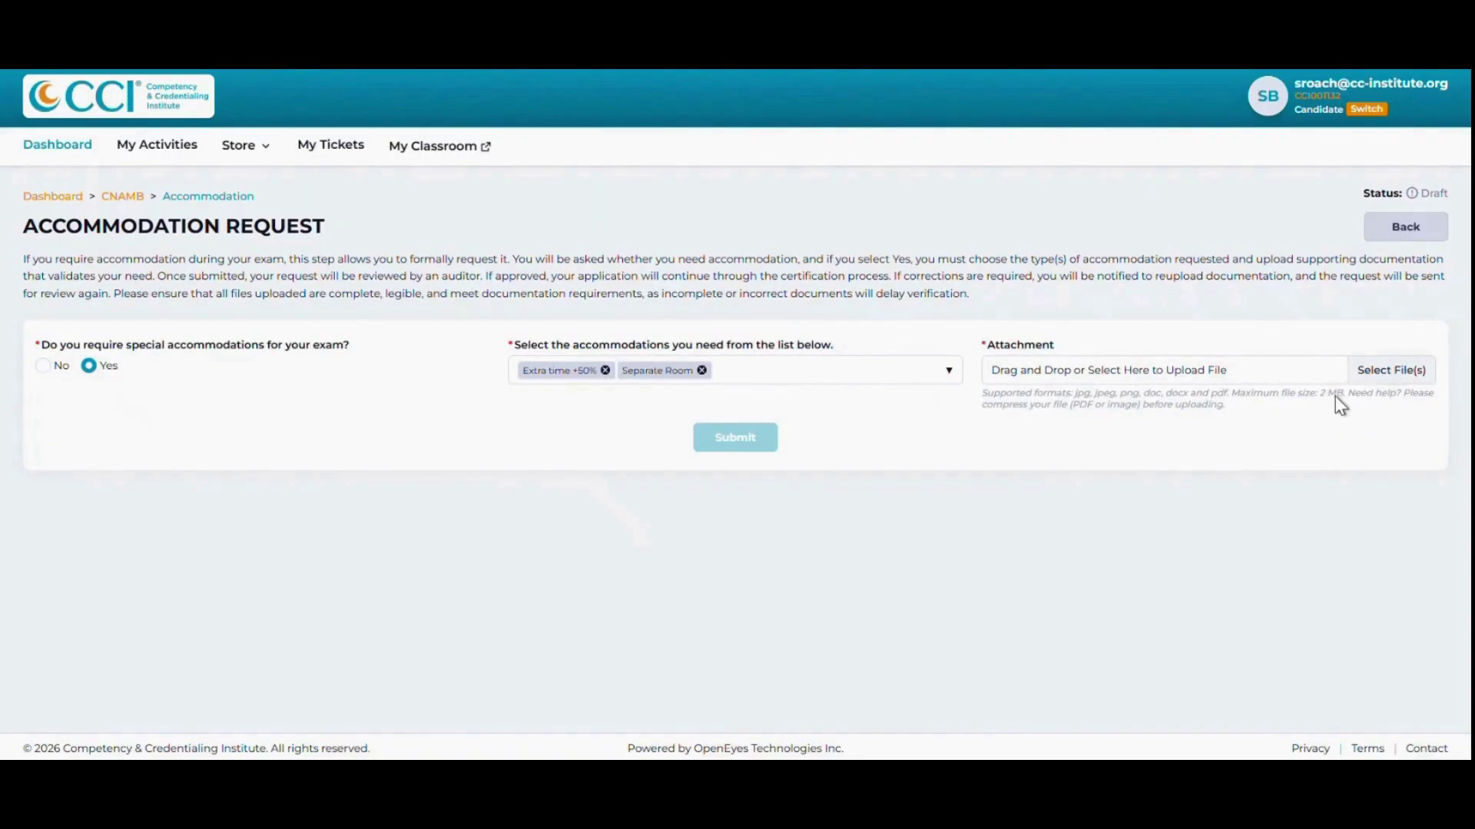
pyautogui.click(357, 268)
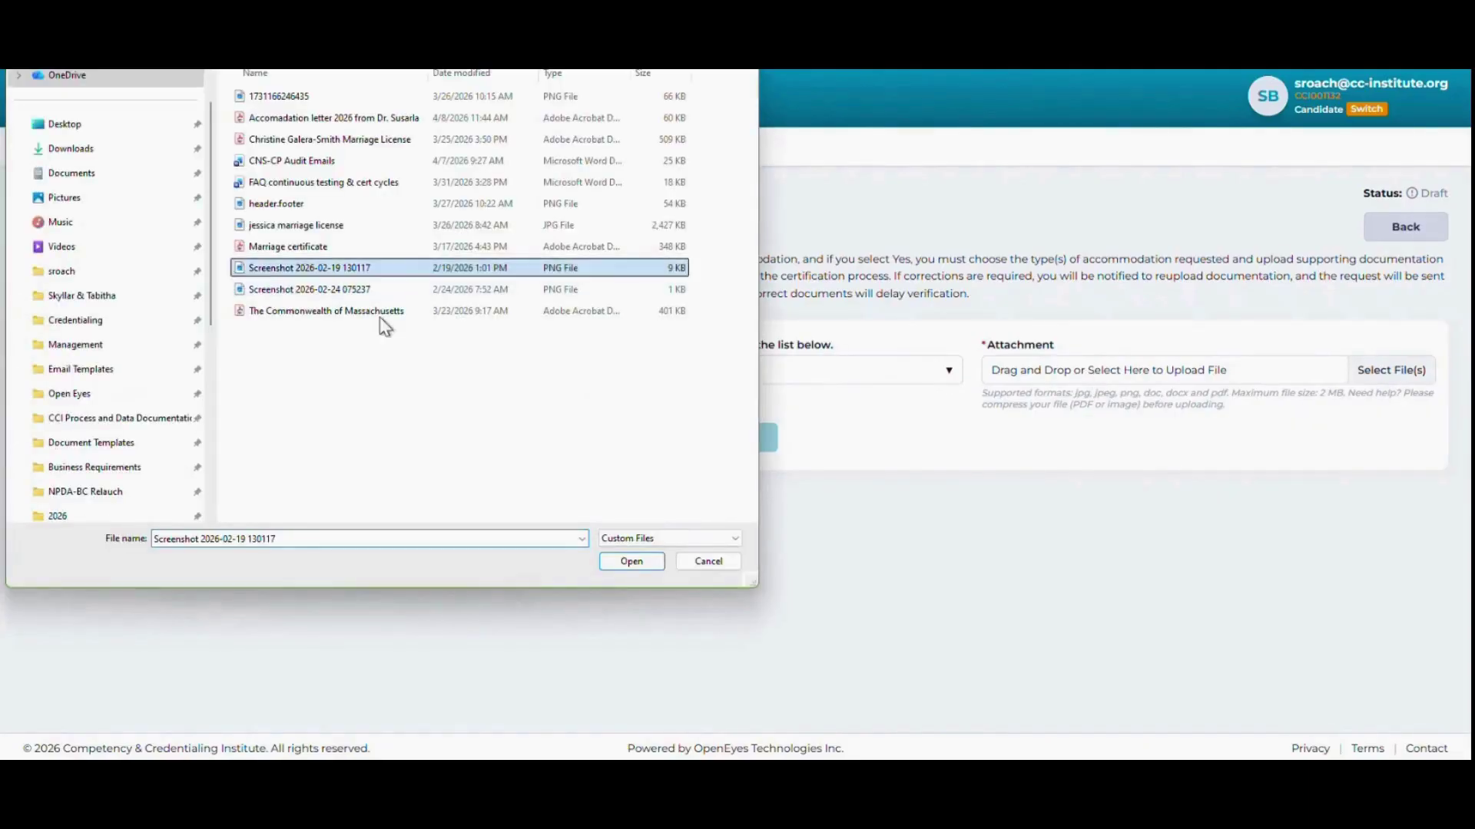
pyautogui.click(634, 564)
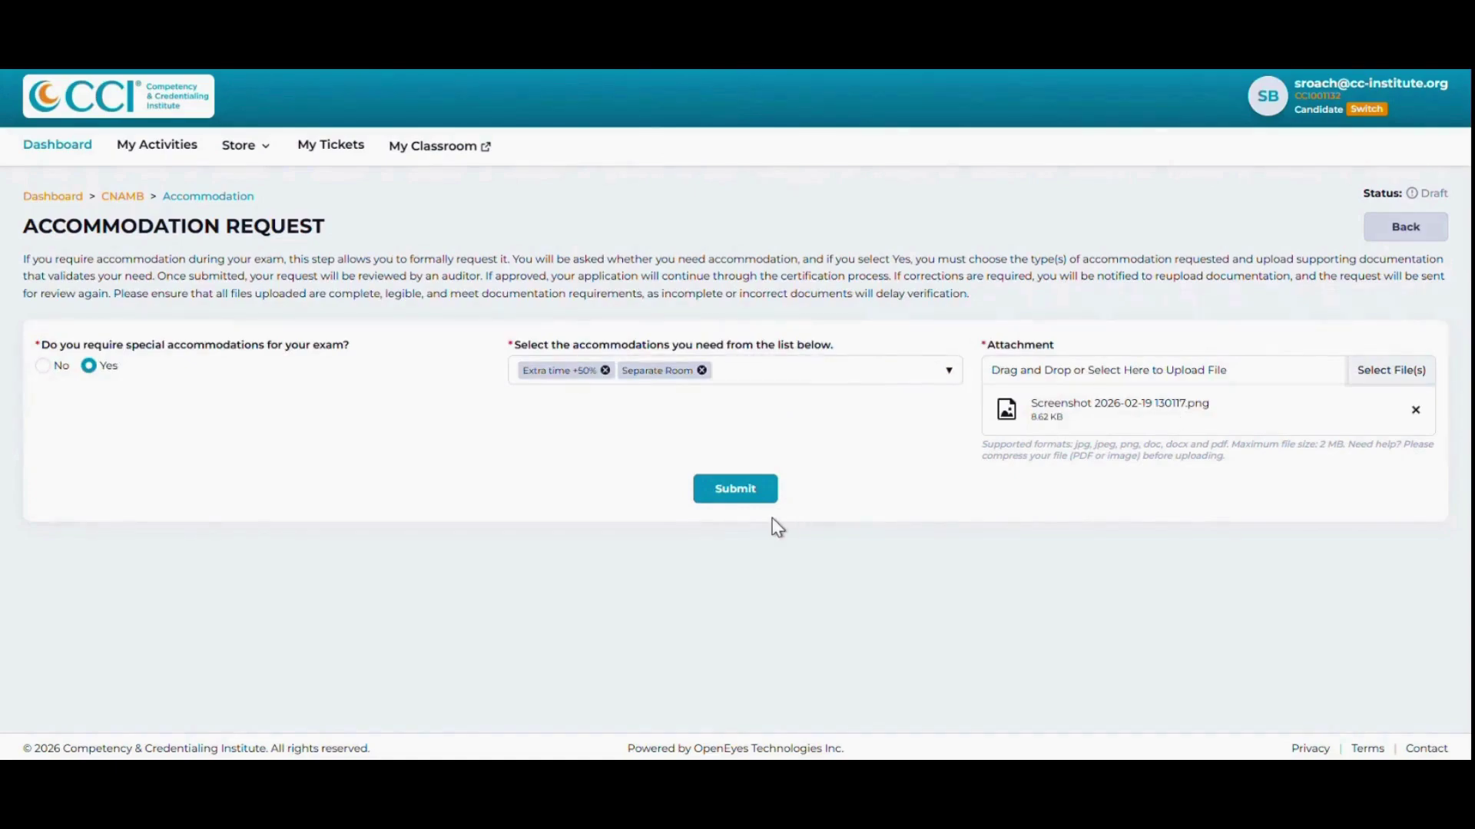
pyautogui.click(738, 498)
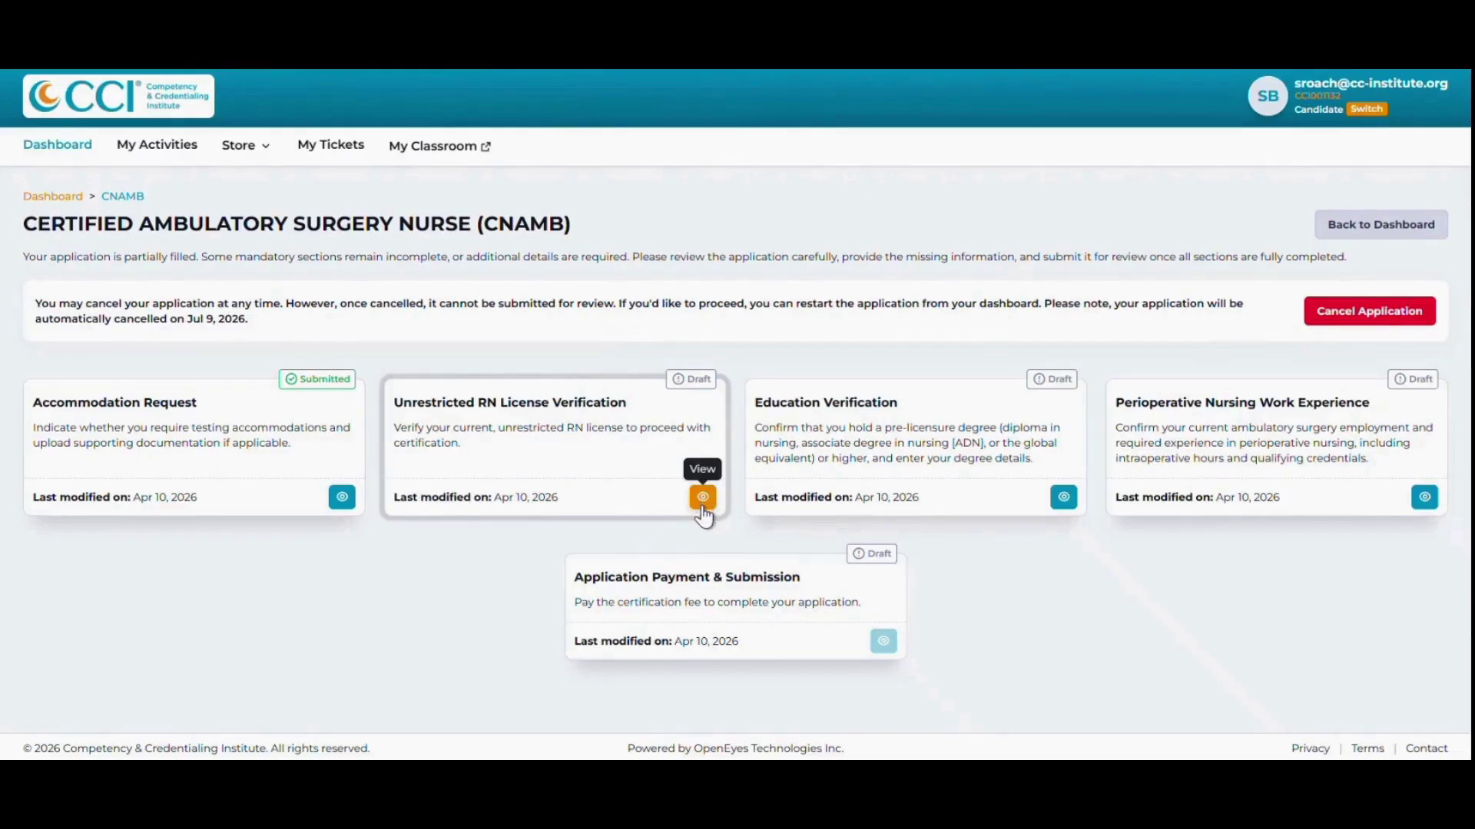
pyautogui.click(702, 500)
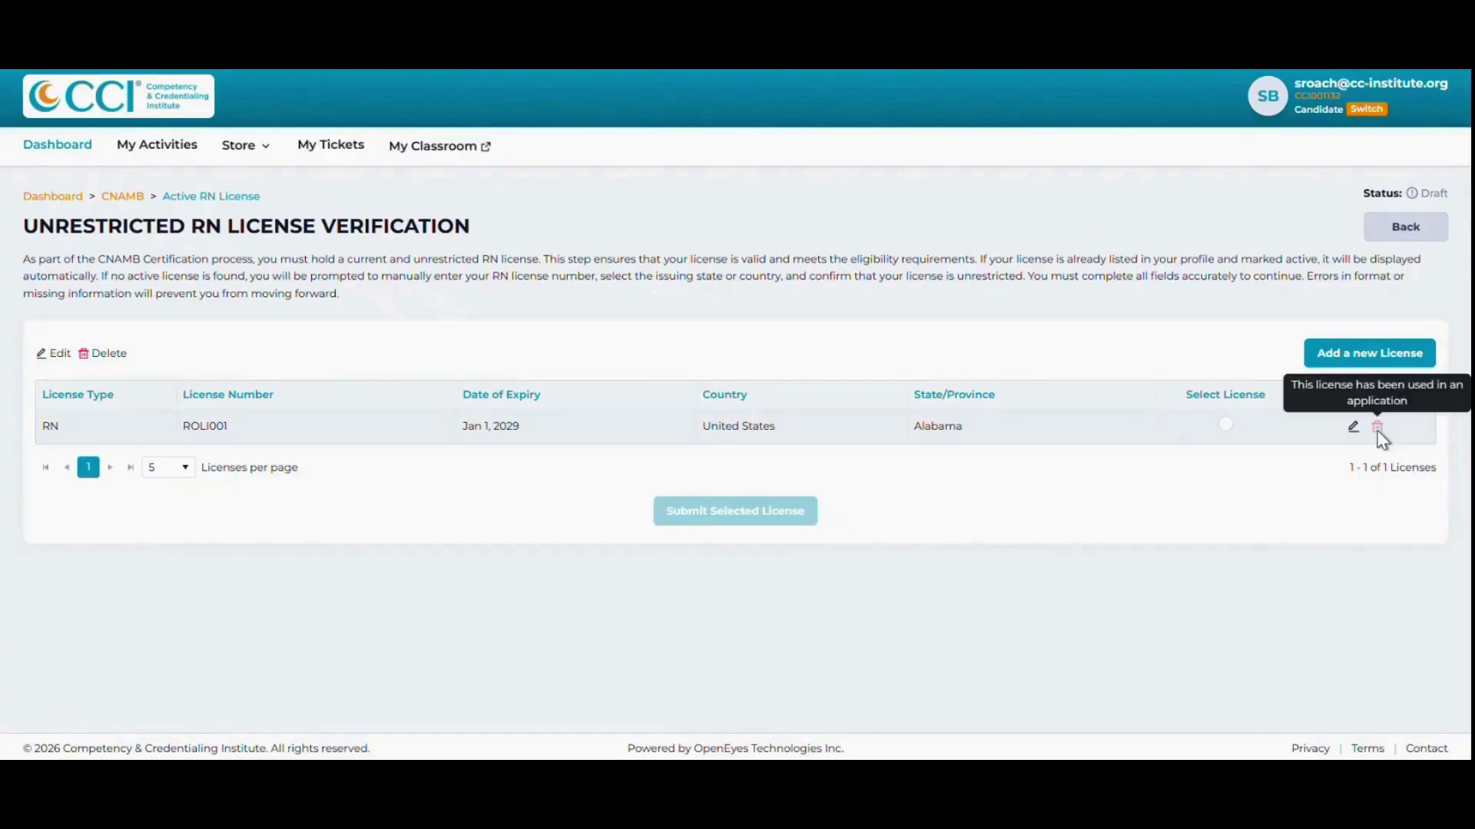
# Select the existing Alabama RN license and submit it for verification.
pyautogui.click(1224, 425)
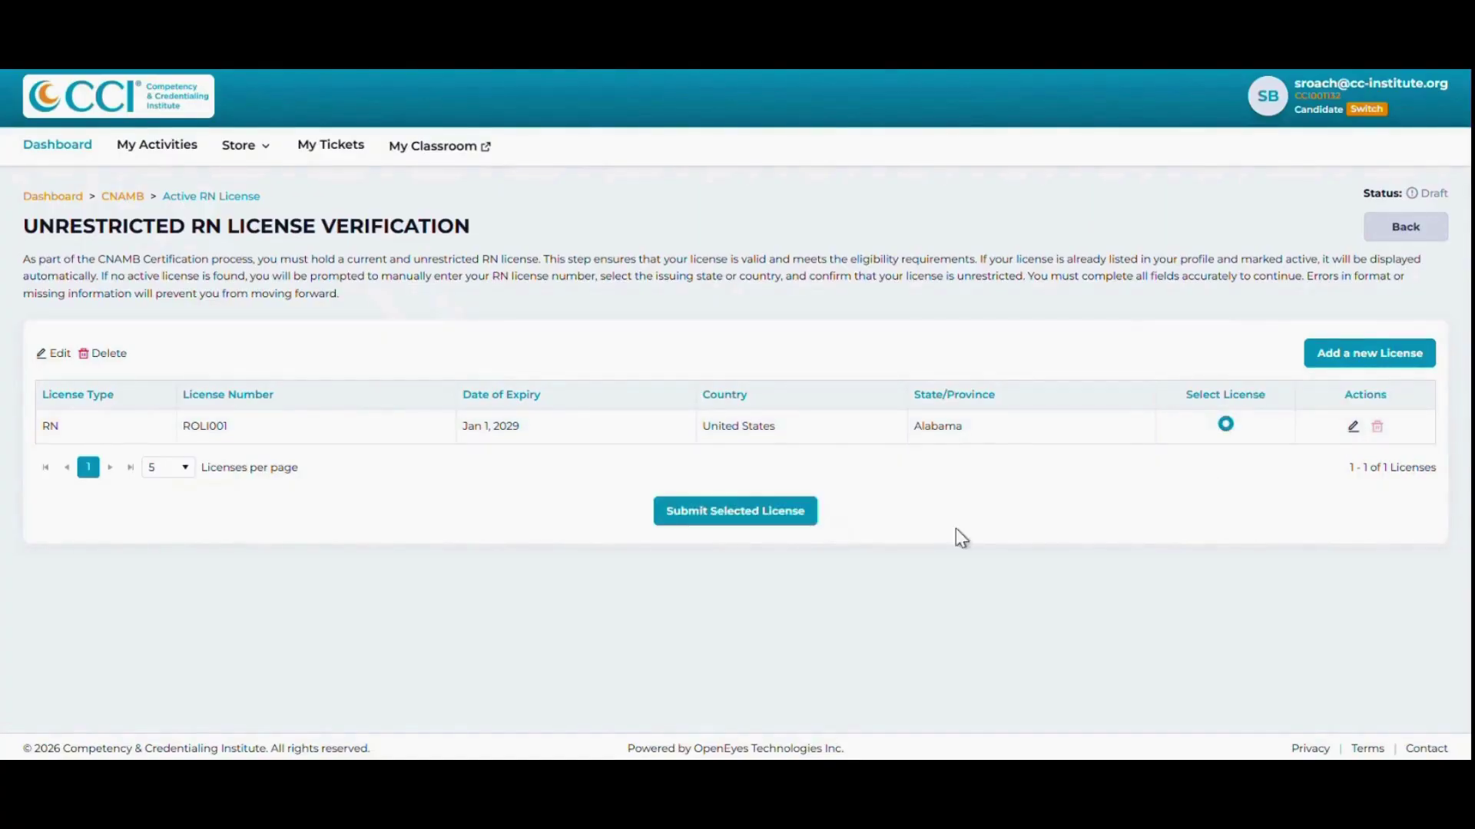
pyautogui.click(732, 529)
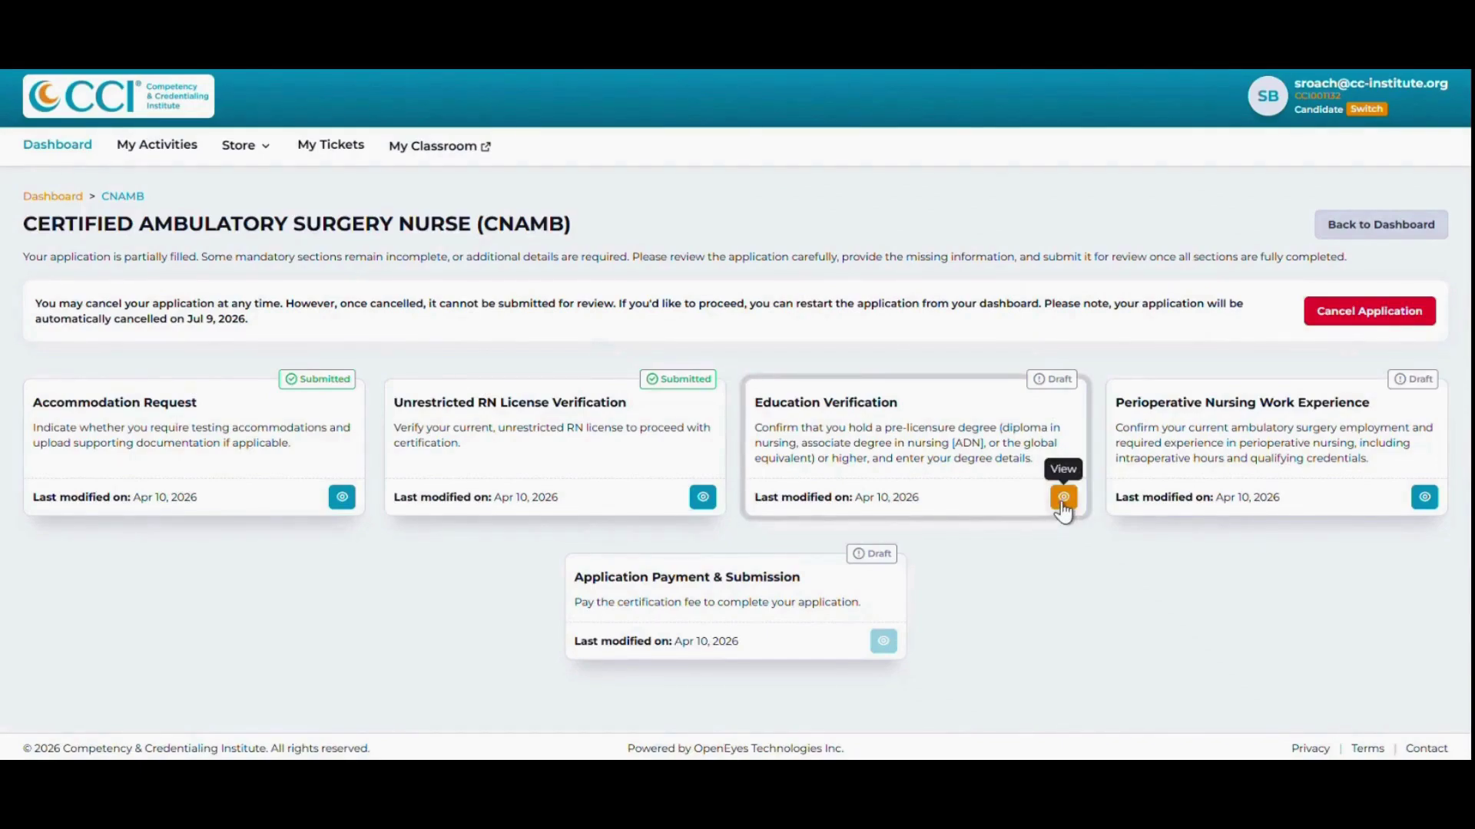
# Add and submit an education entry with Degree, Major and Institution values, then review it.
pyautogui.click(1063, 499)
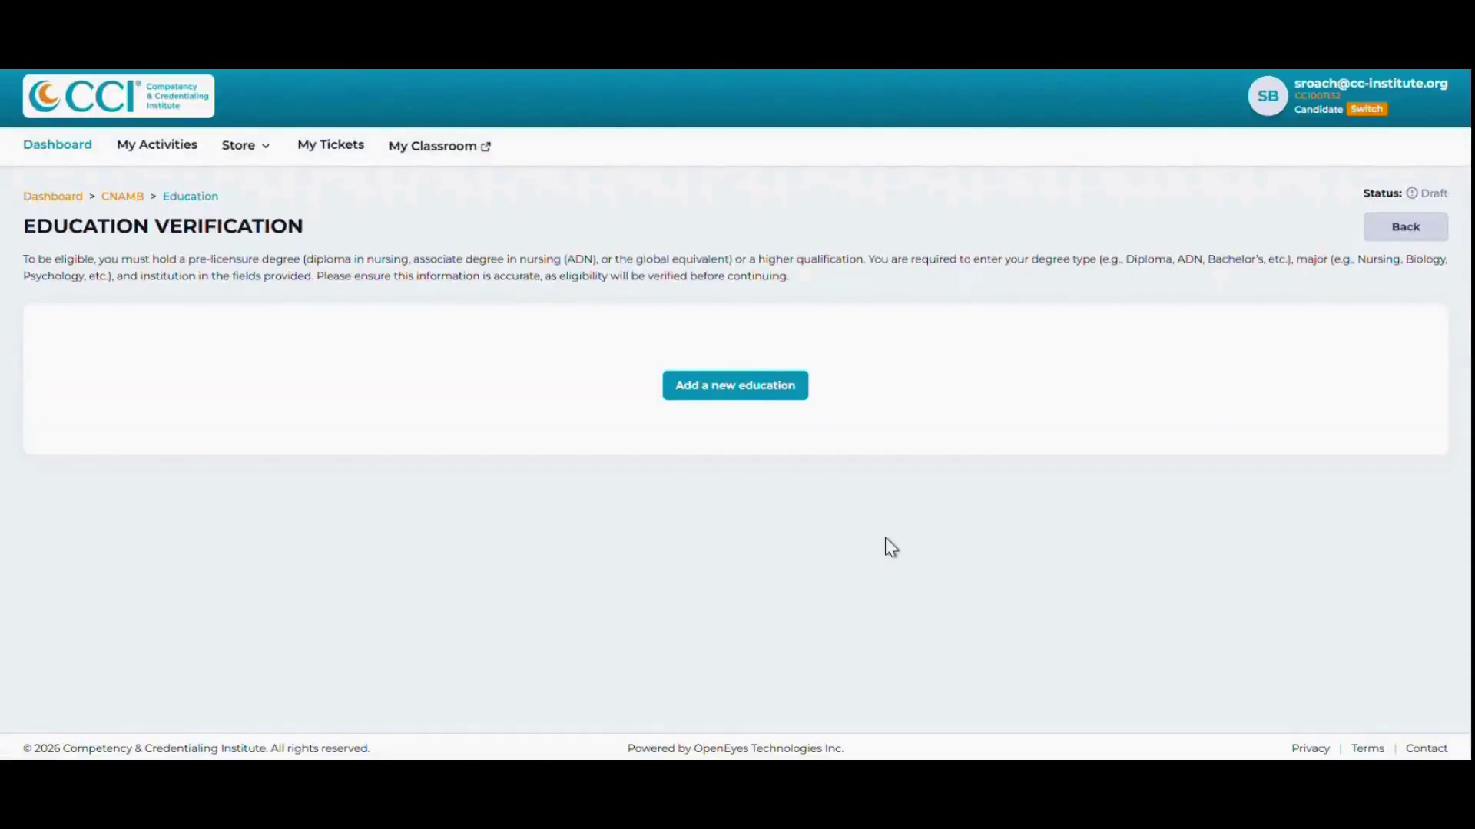
pyautogui.click(736, 394)
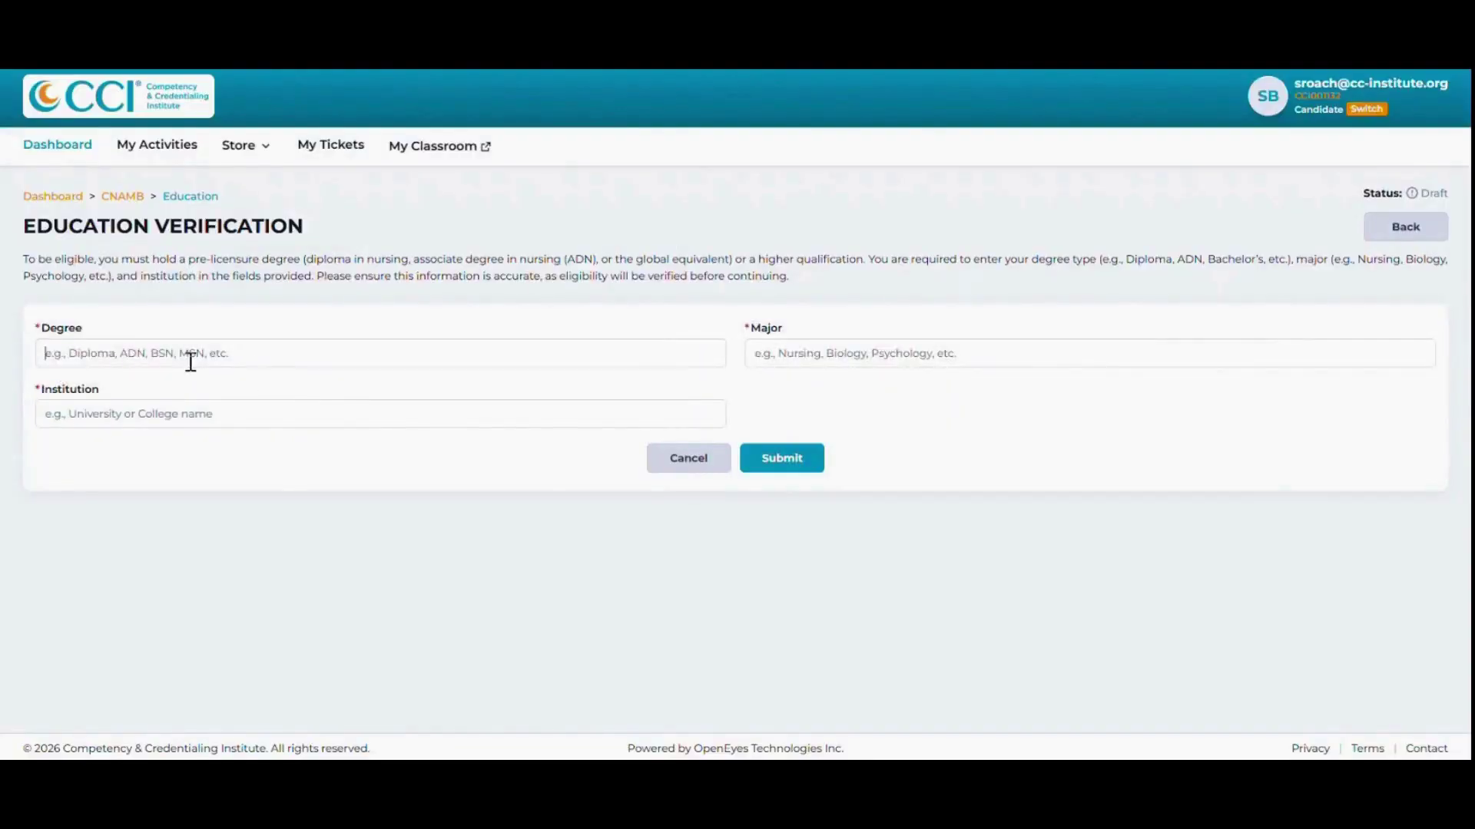
pyautogui.write('Degree')
pyautogui.press('Tab')
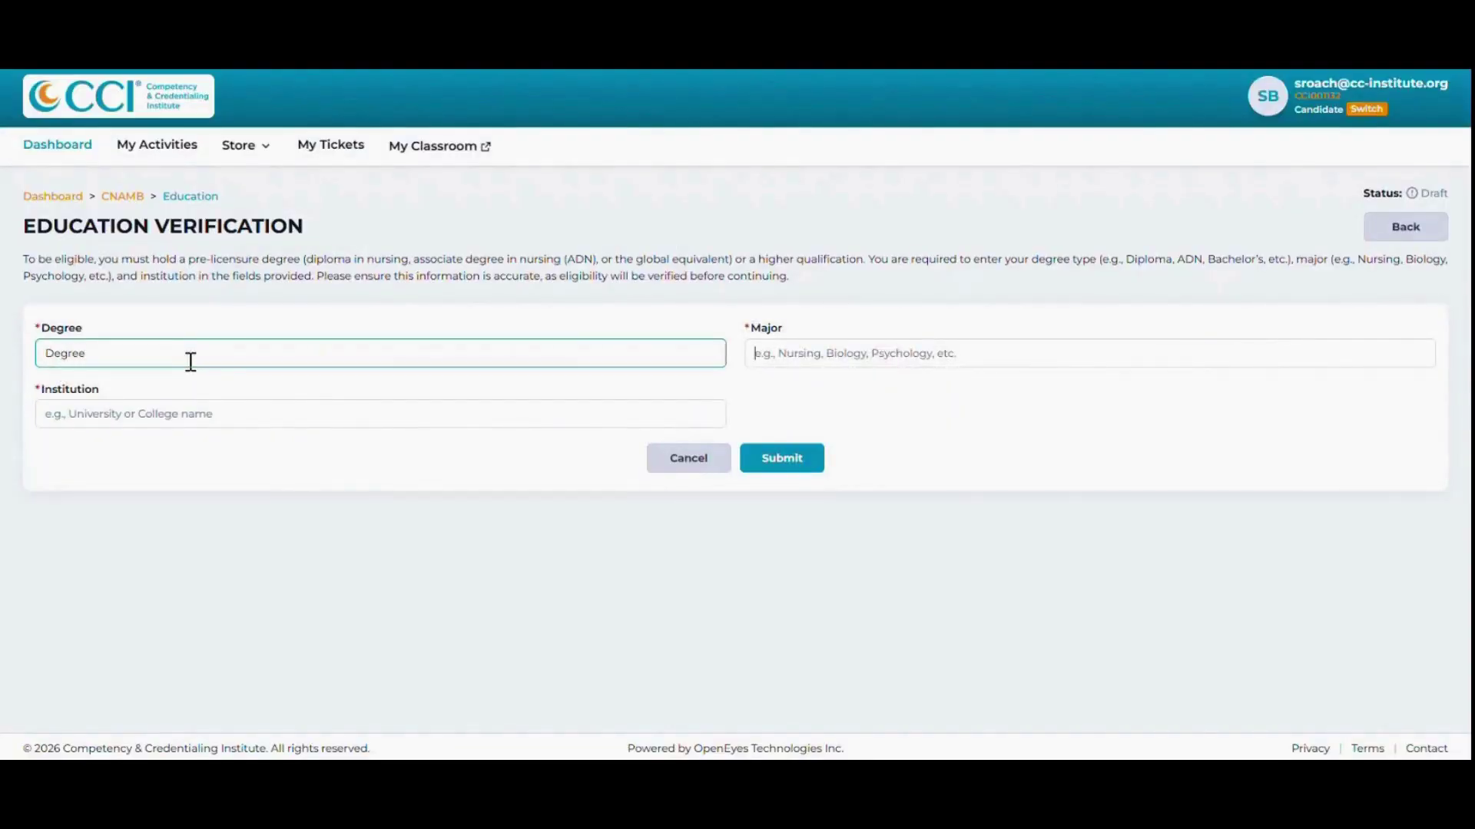
pyautogui.write('Major')
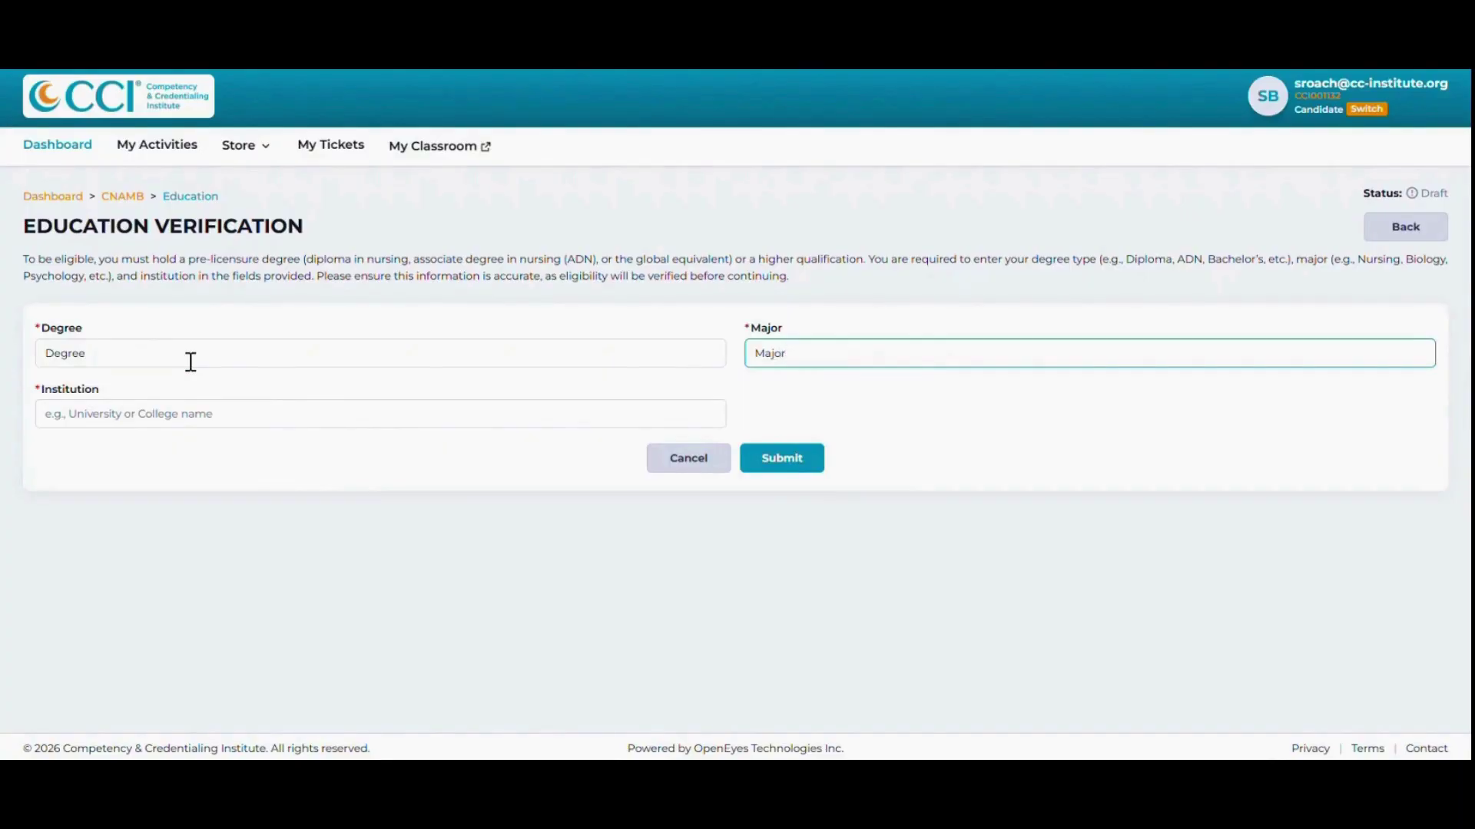
pyautogui.press('Tab')
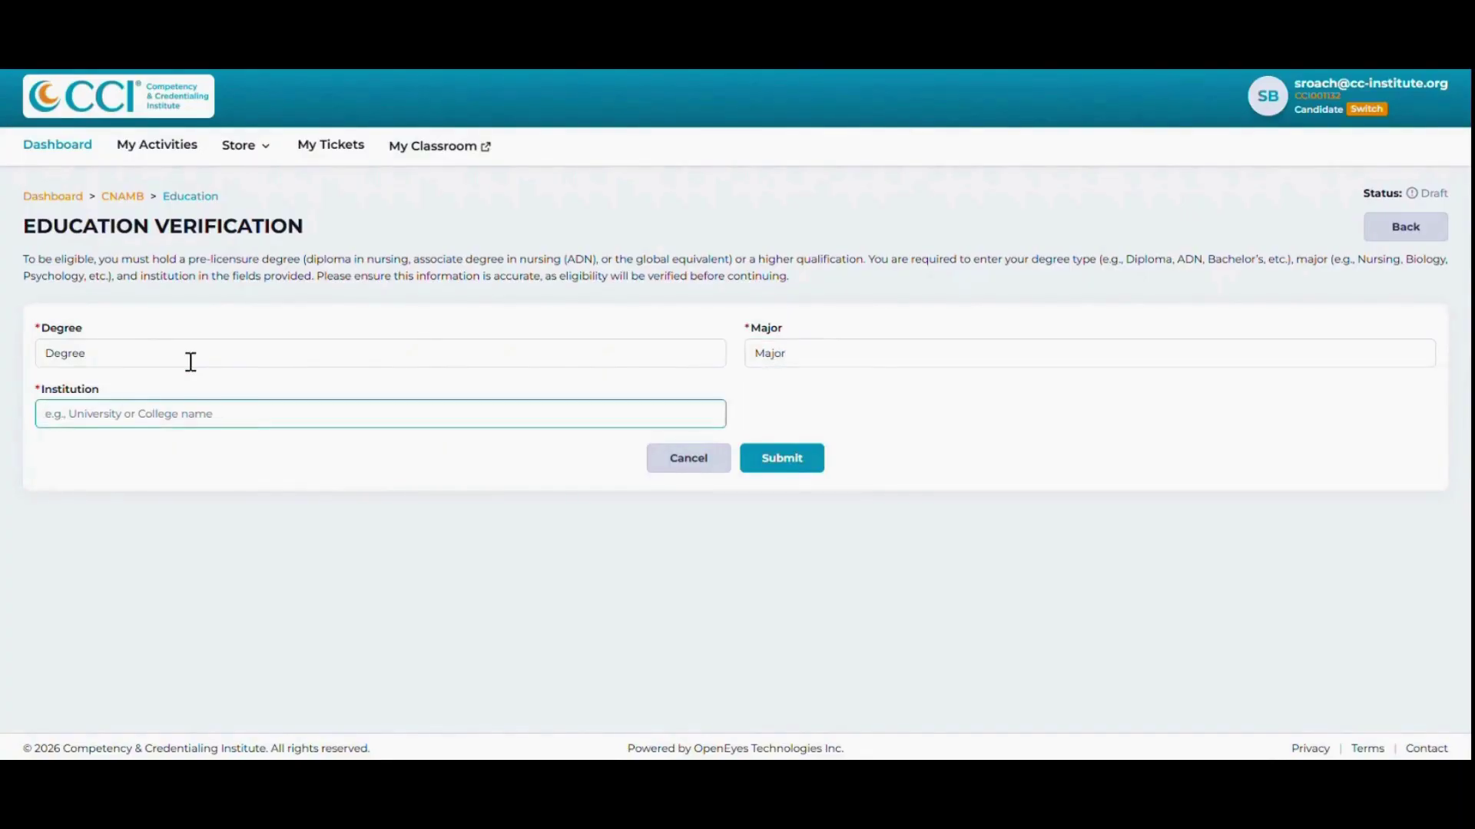
pyautogui.write('Ins')
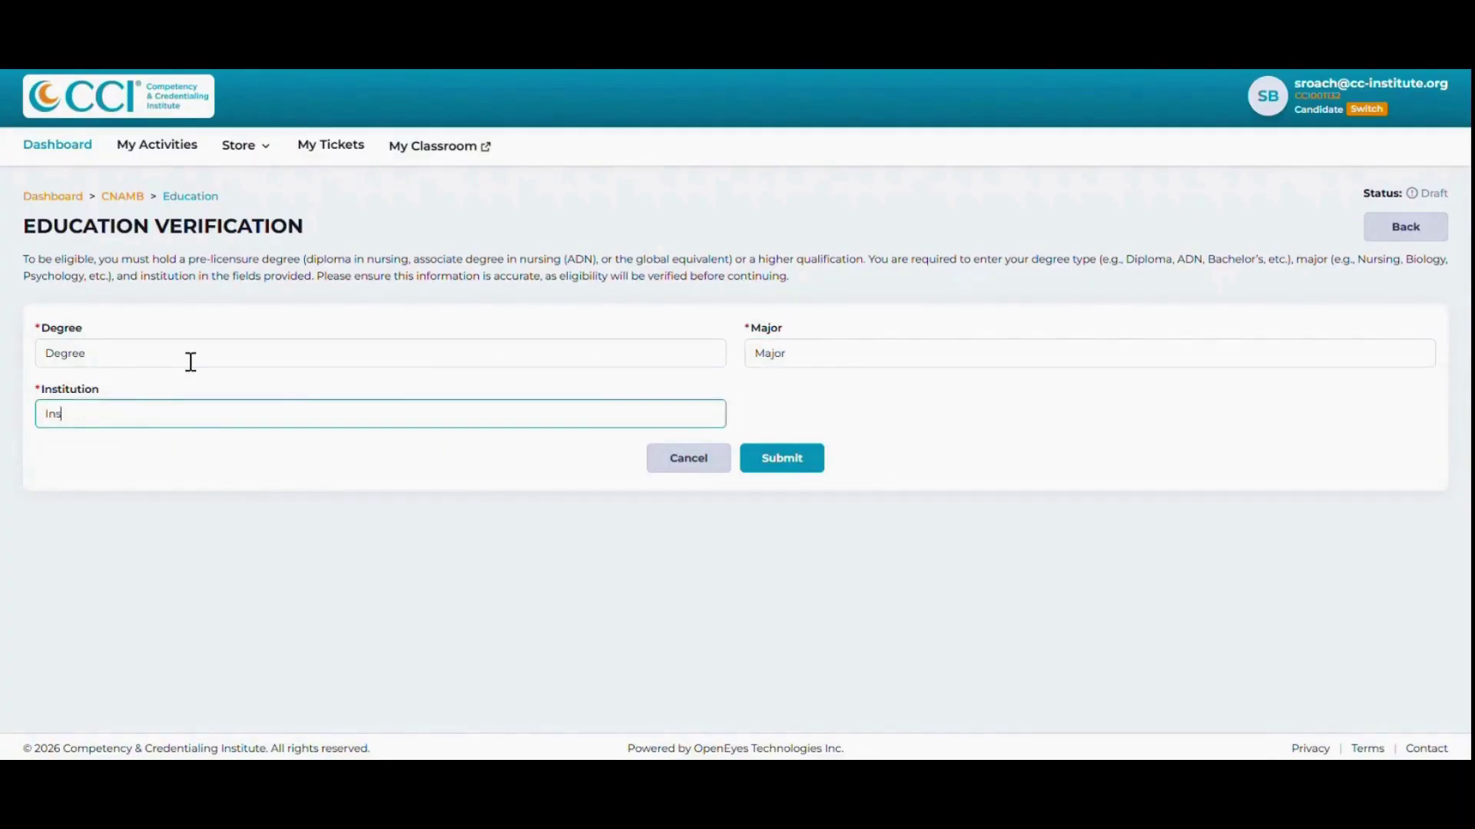
pyautogui.write('titution')
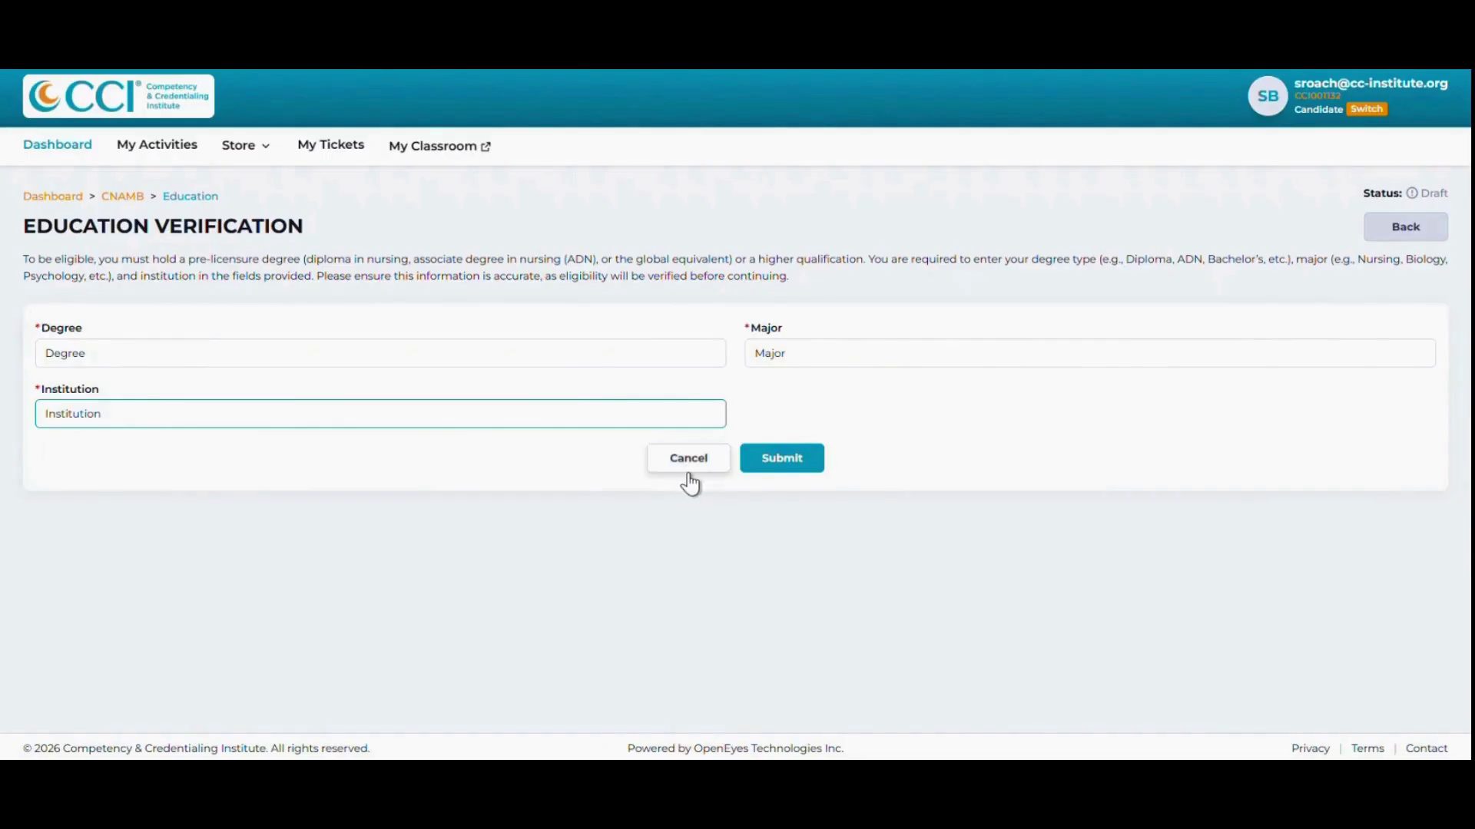
pyautogui.click(782, 459)
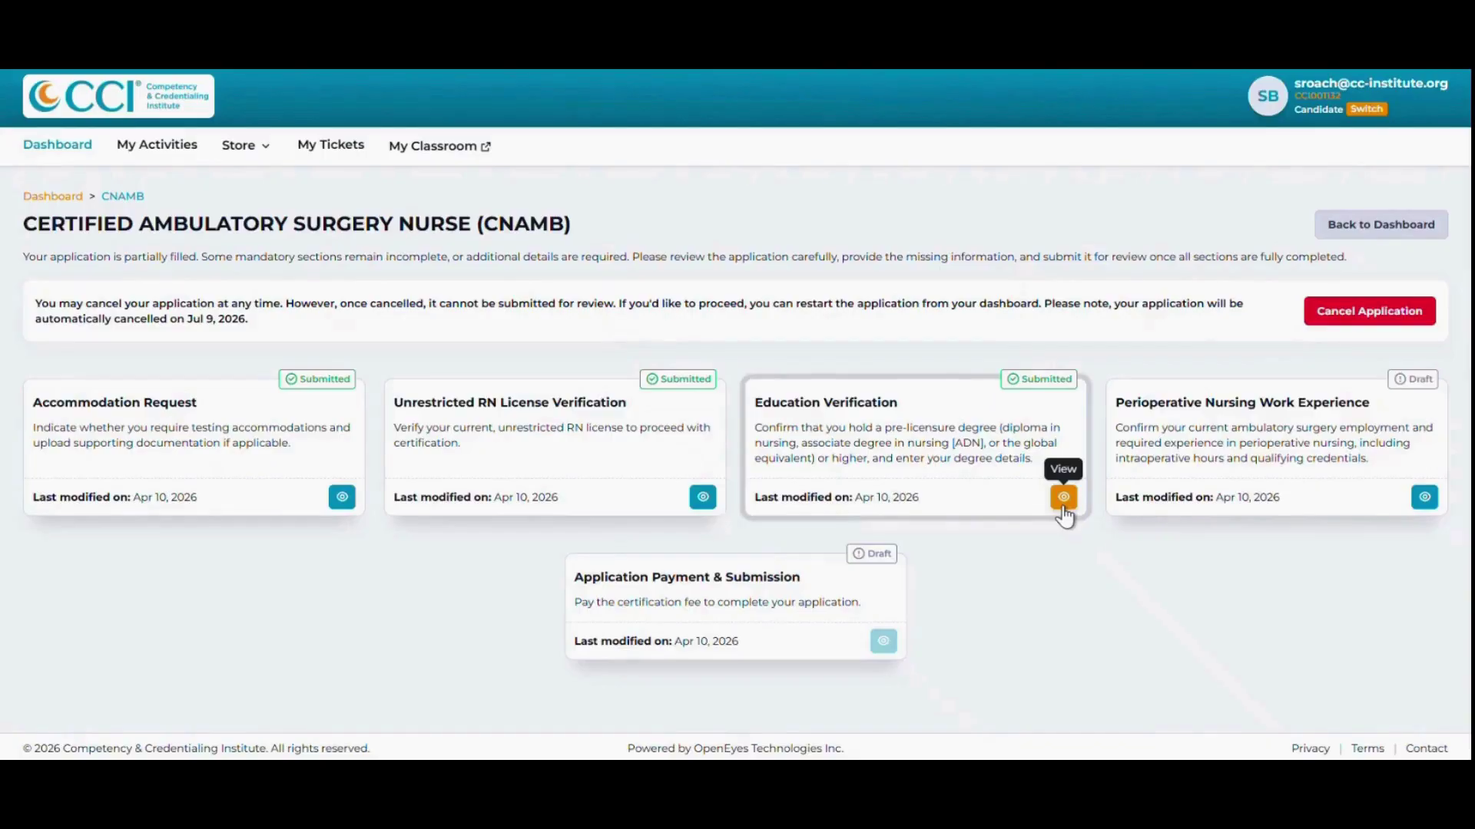
pyautogui.click(1063, 500)
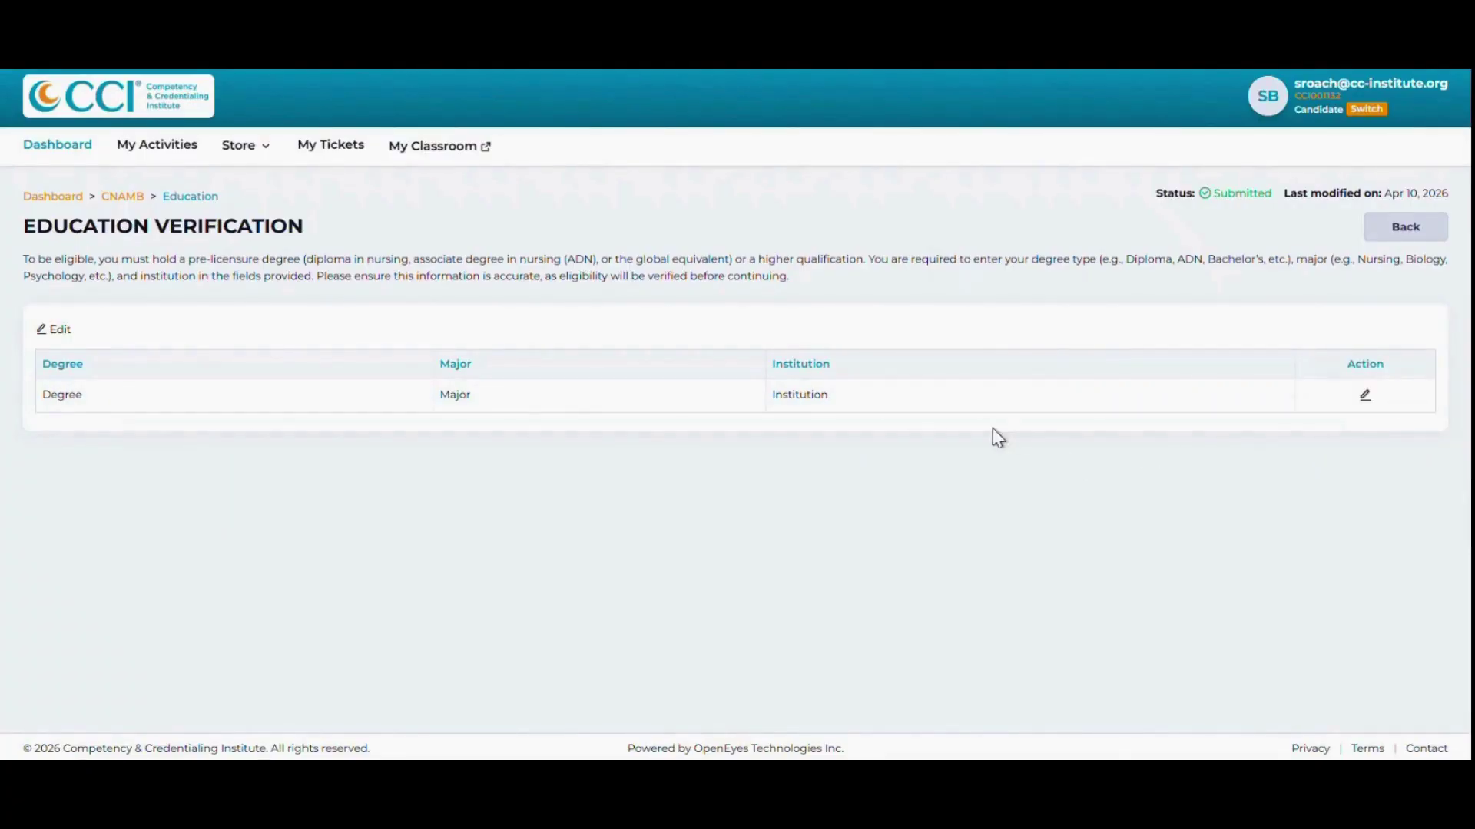
pyautogui.click(1398, 248)
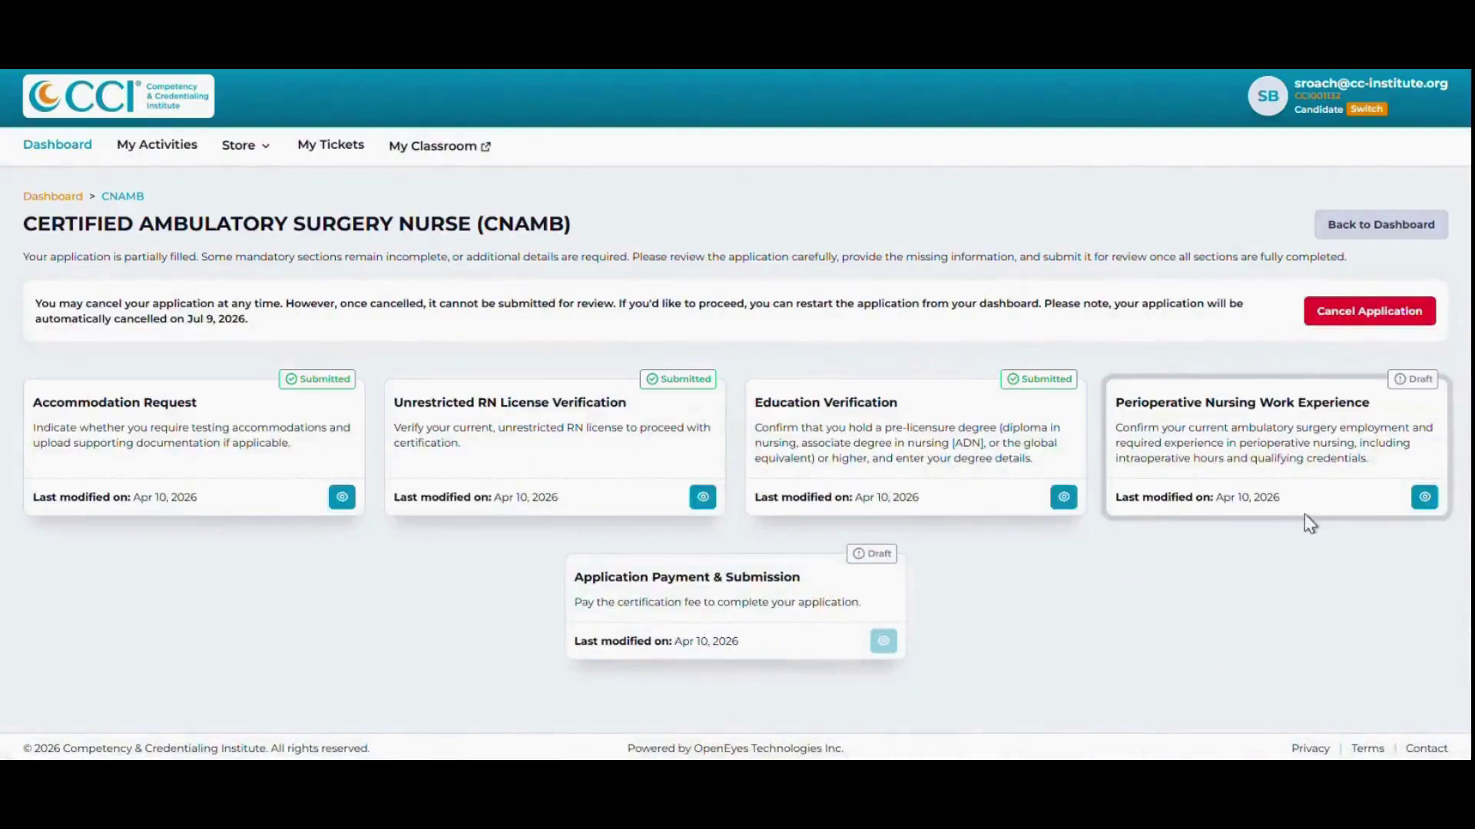
# Open Perioperative Nursing Work Experience and tick the CFPN/CST/TS-C certification option.
pyautogui.click(1425, 499)
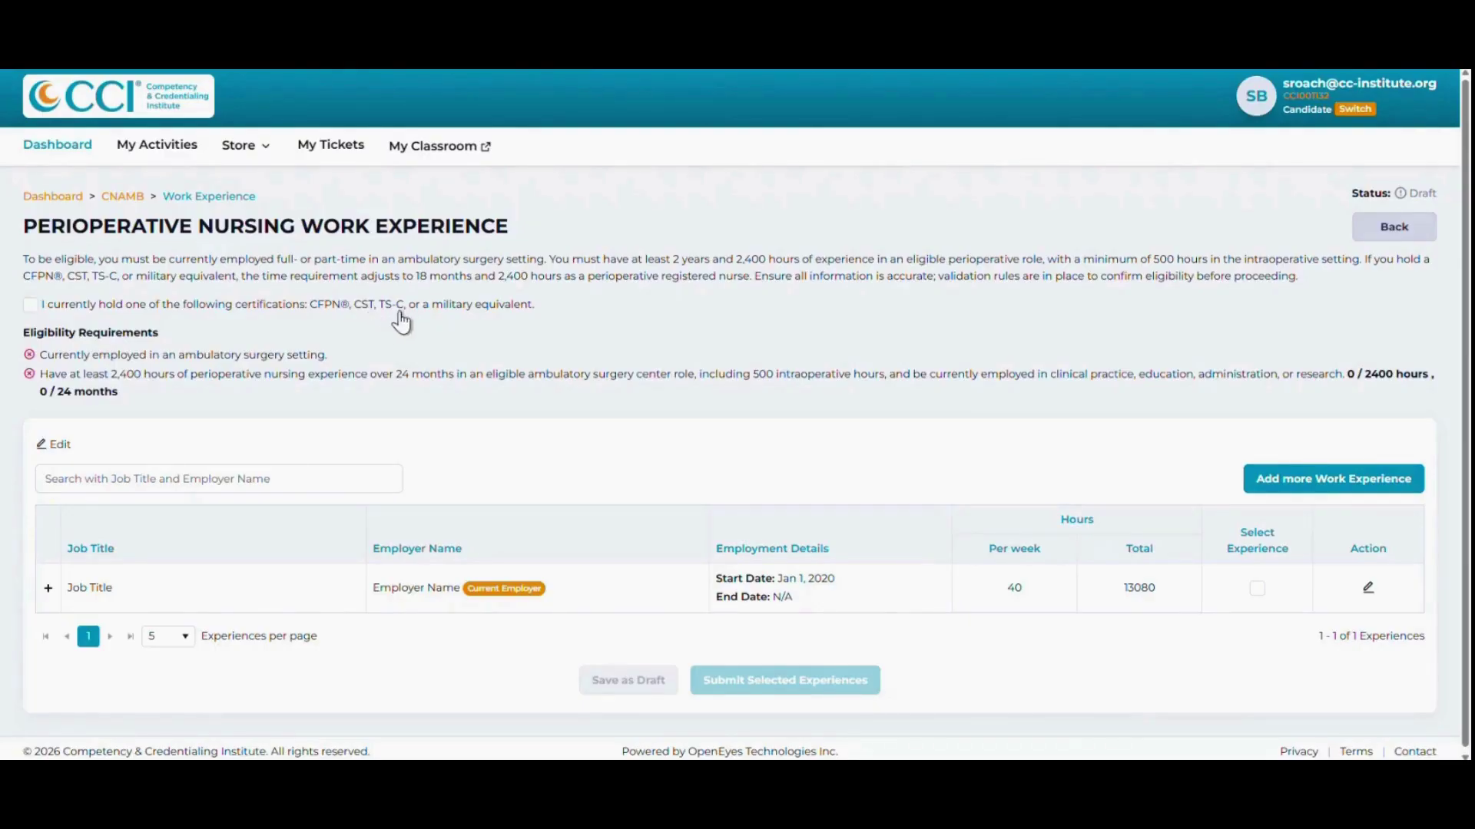
pyautogui.click(30, 307)
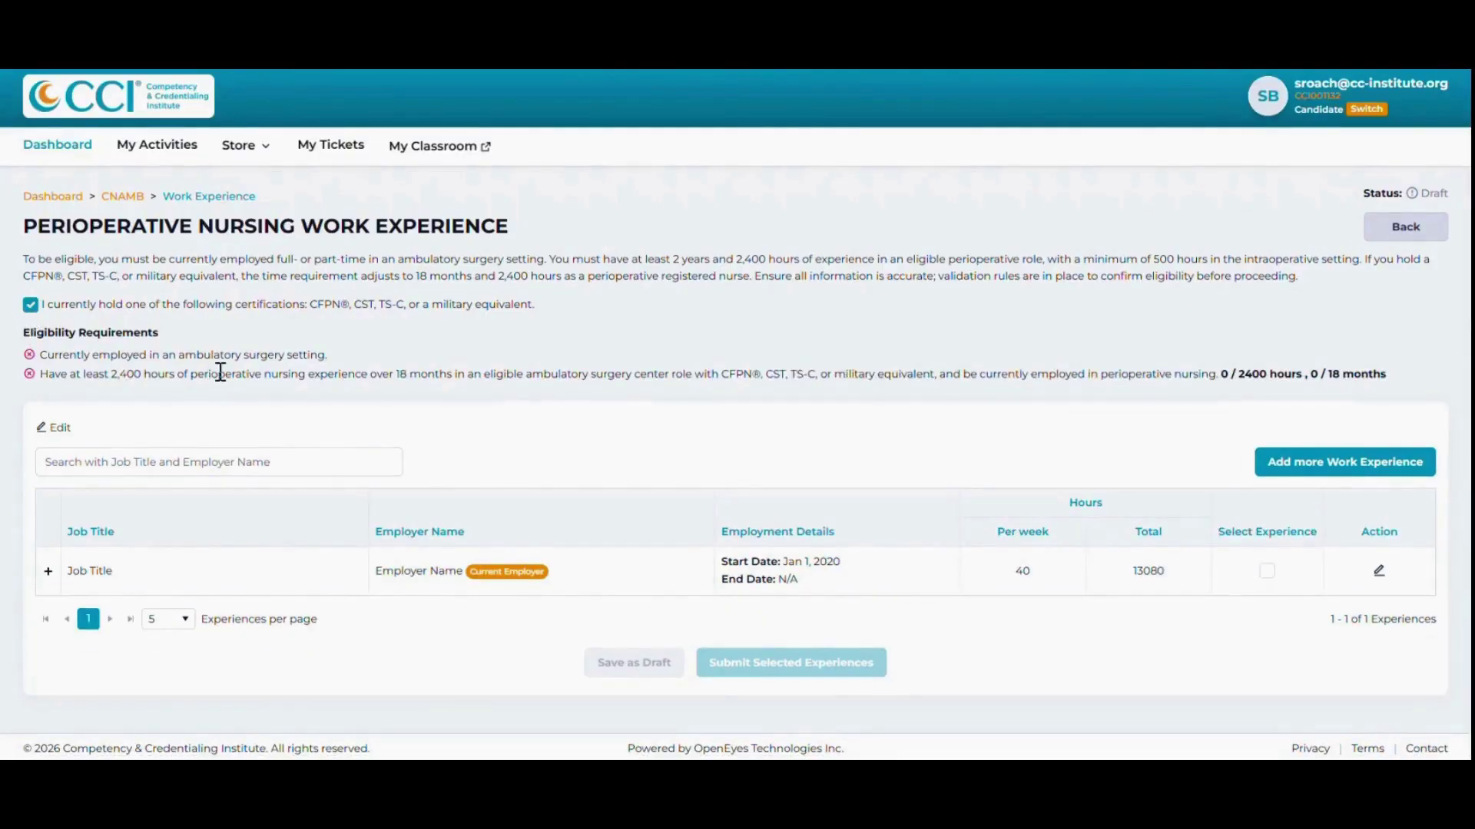
# Untick the certification option, select the listed job, and save the work experience as draft.
pyautogui.moveTo(393, 374); pyautogui.dragTo(454, 373)
pyautogui.click(356, 409)
pyautogui.click(30, 307)
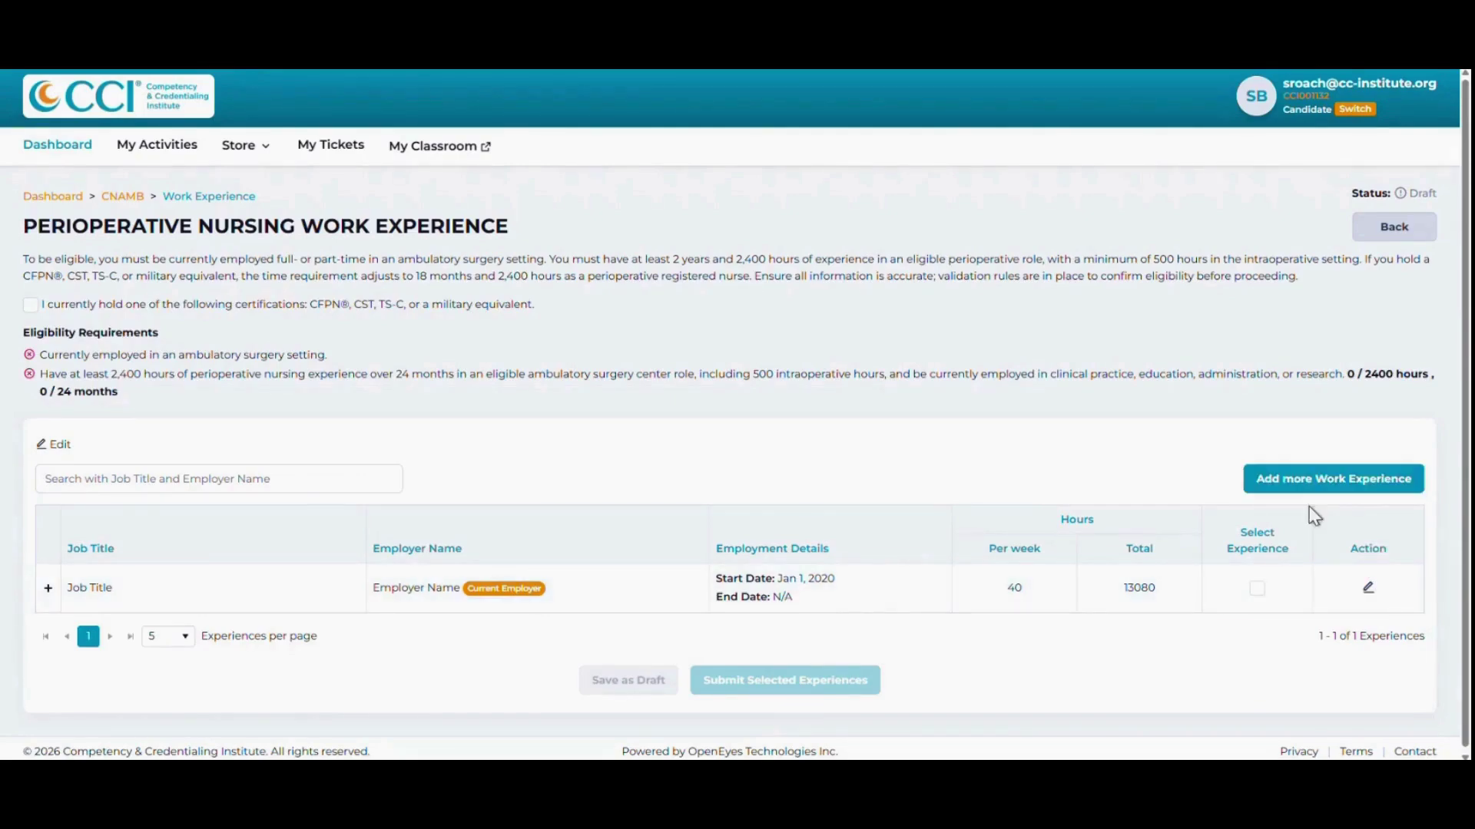
pyautogui.click(1257, 590)
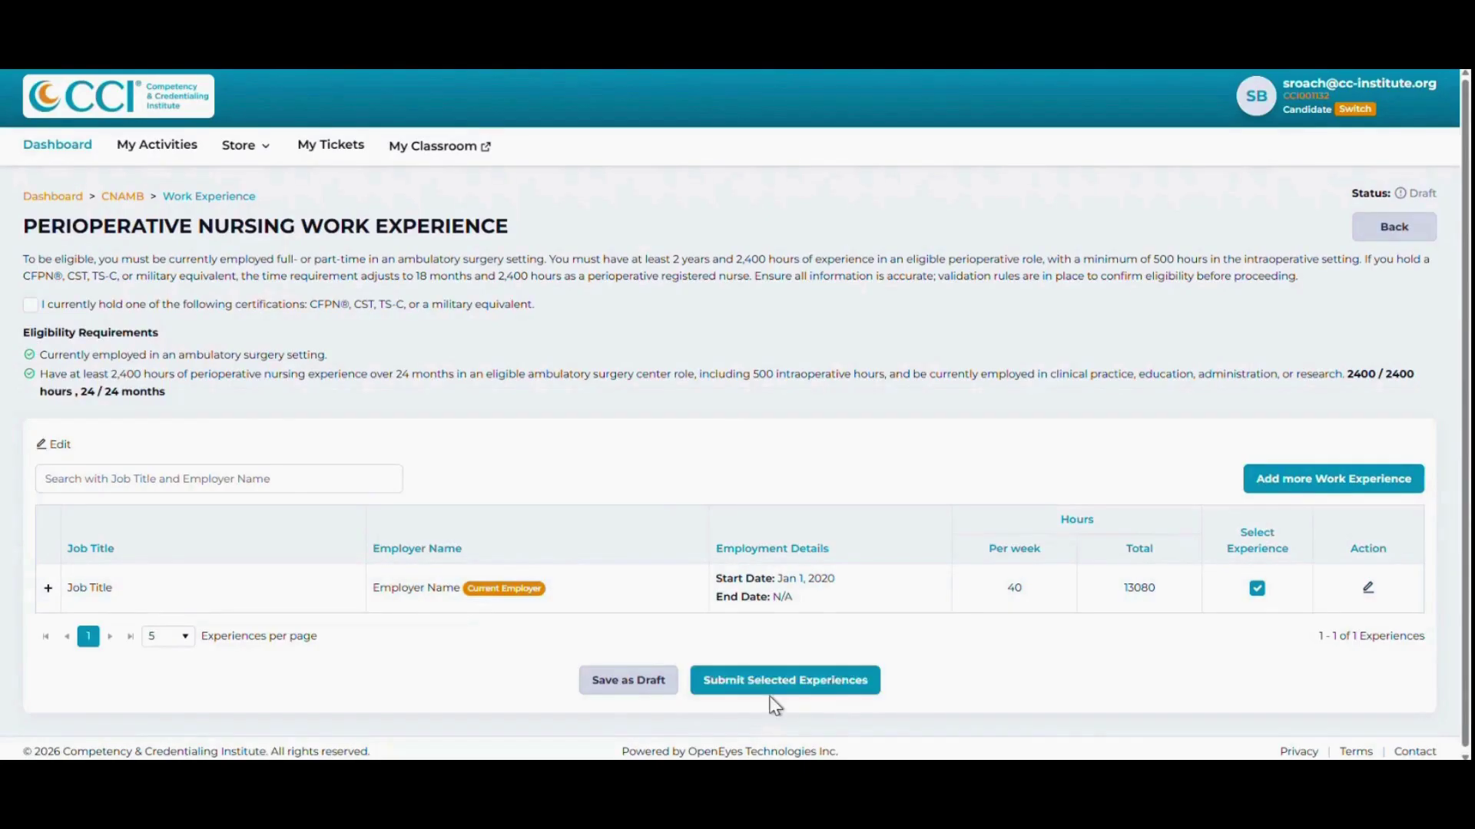
pyautogui.click(627, 687)
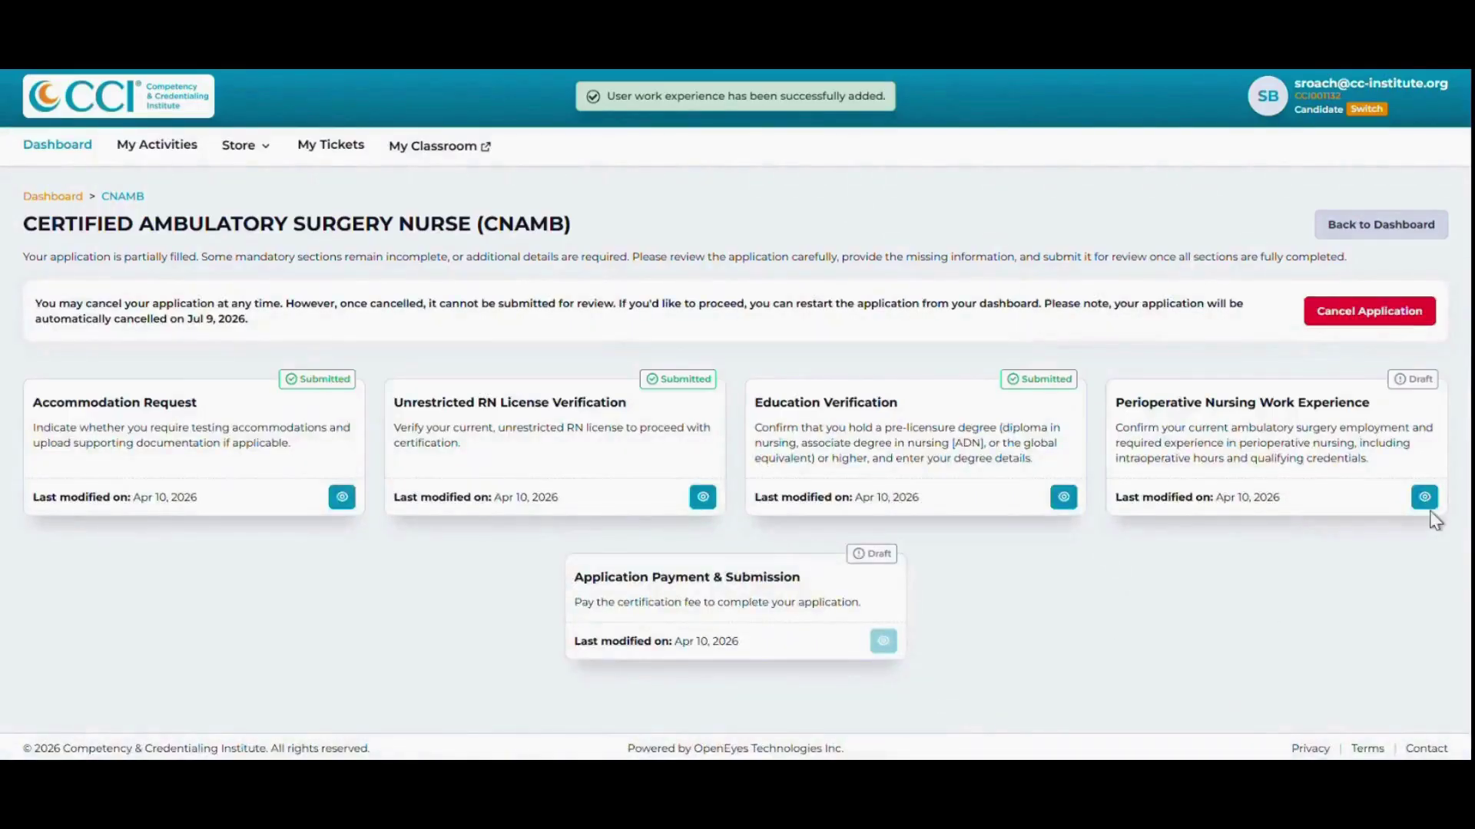
# Reopen Work Experience, keep the listed job selected, and submit it.
pyautogui.click(1424, 500)
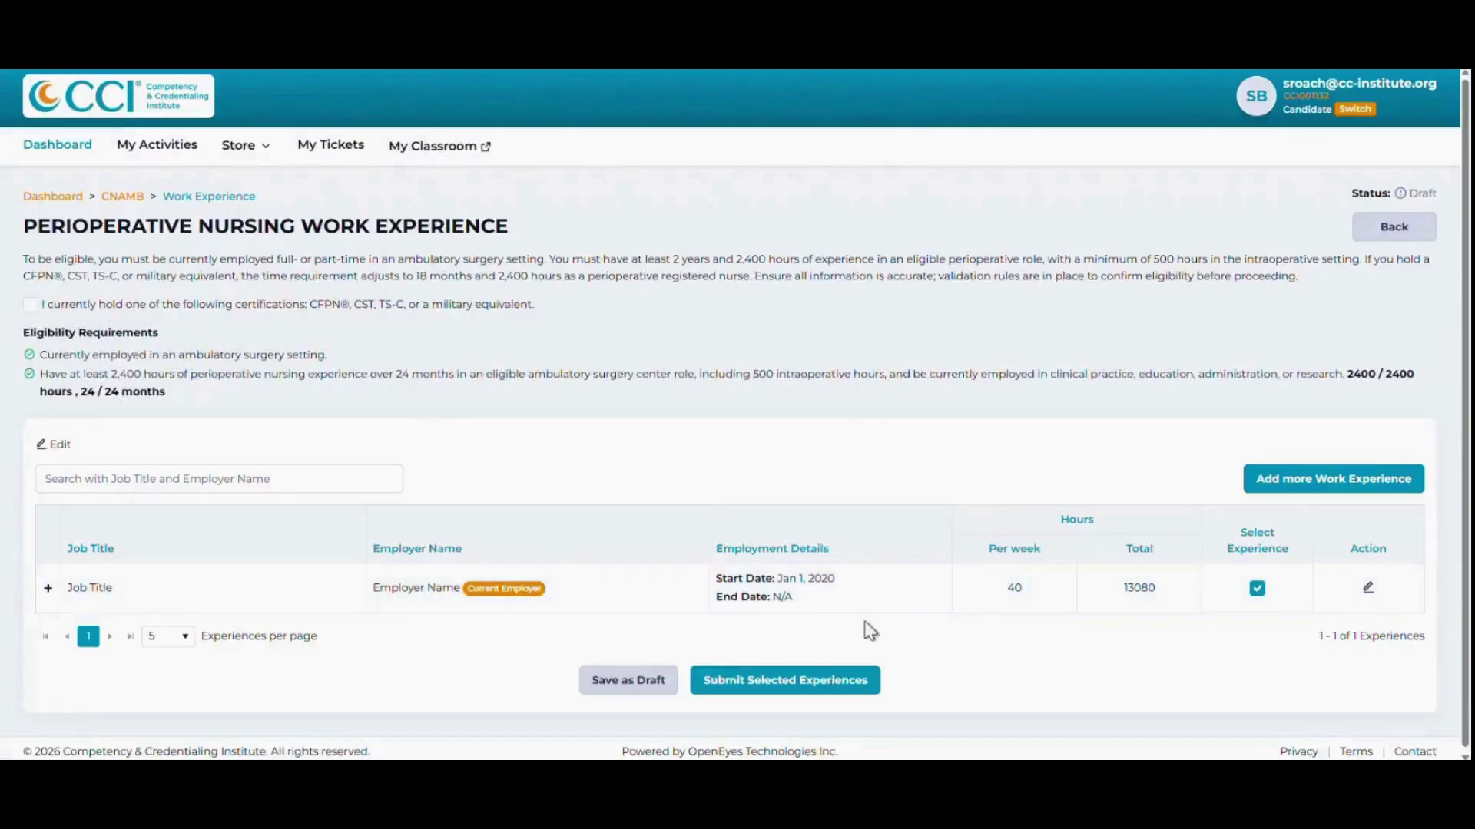
pyautogui.click(1257, 589)
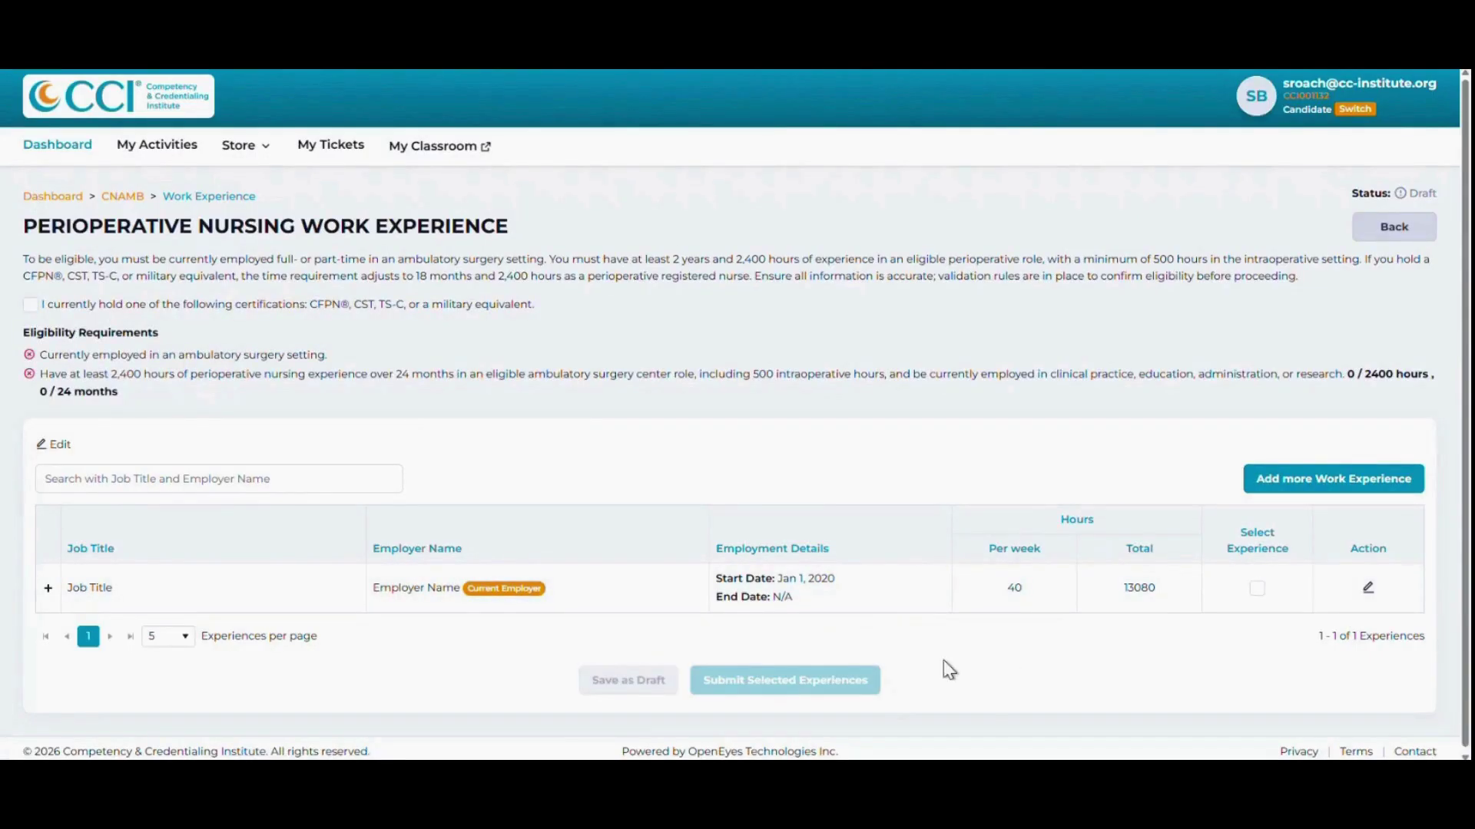
pyautogui.click(1257, 589)
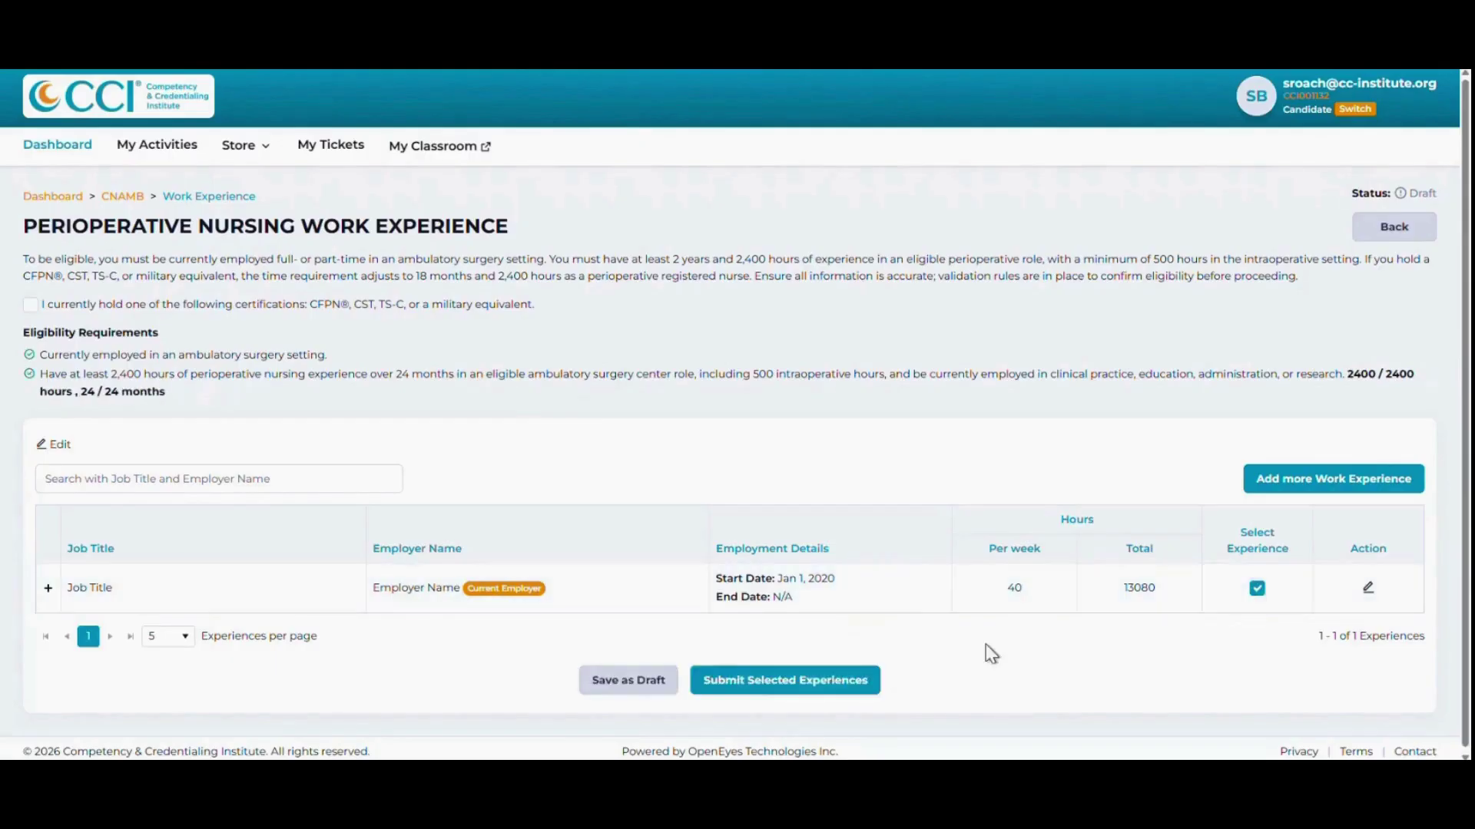
pyautogui.click(790, 694)
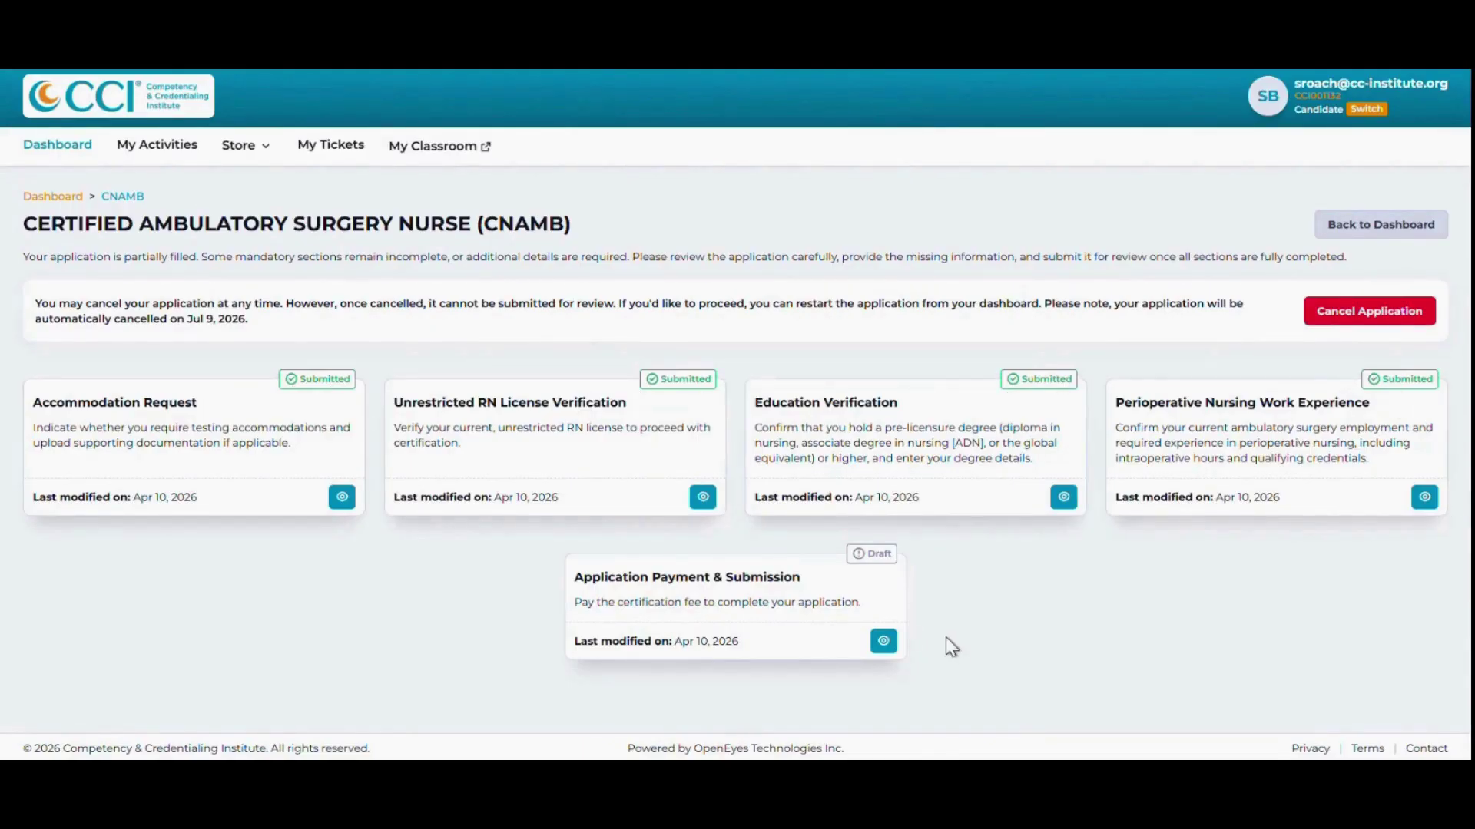
# Open the Application Payment & Submission section and confirm meeting all eligibility requirements.
pyautogui.click(882, 643)
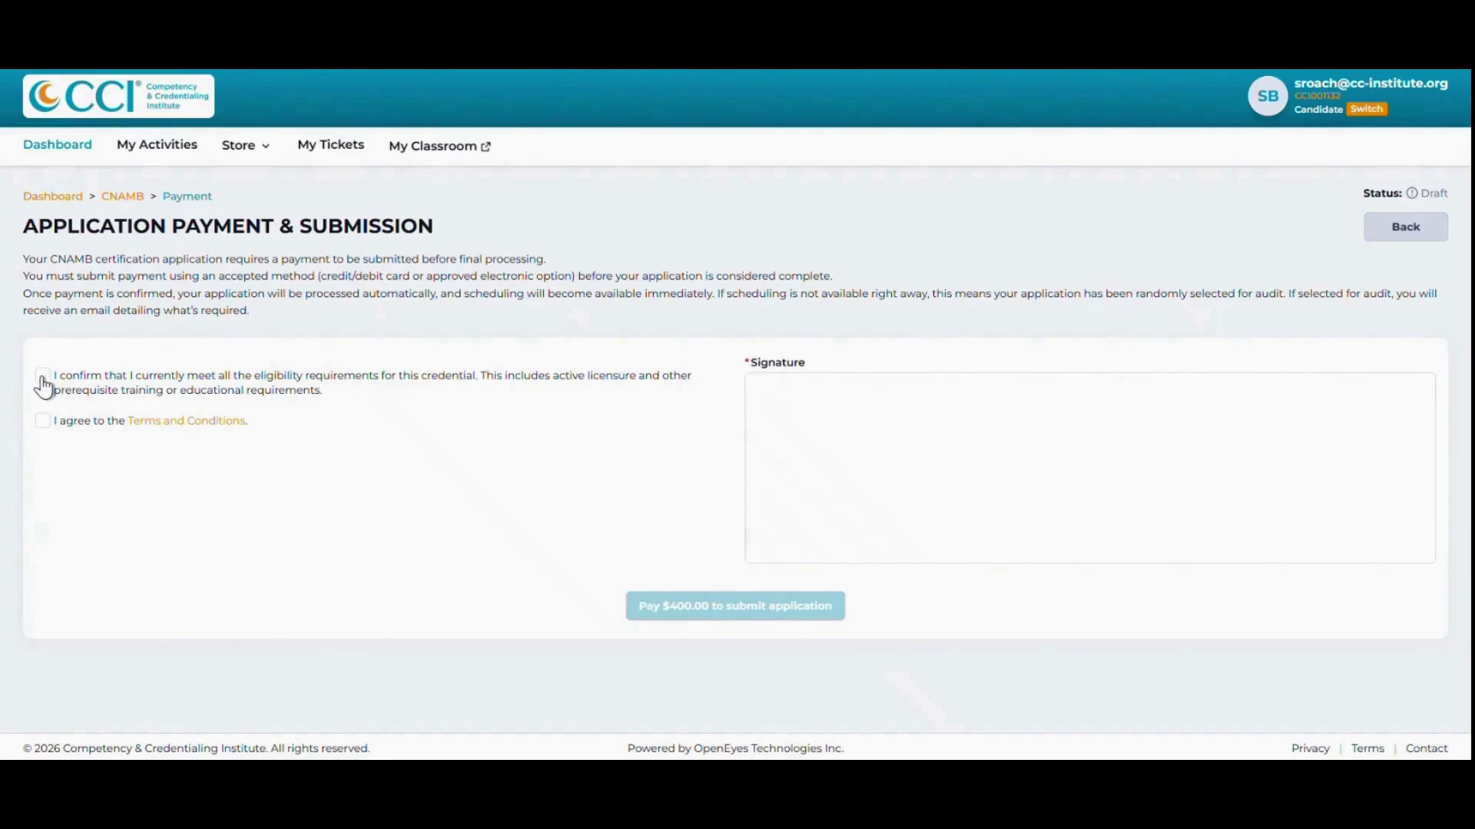
pyautogui.click(43, 380)
# Agree to the Terms and Conditions, sign the application, and proceed to the $400.00 payment.
pyautogui.click(43, 427)
pyautogui.moveTo(1006, 458)
pyautogui.mouseDown()
pyautogui.moveTo(896, 436)
pyautogui.moveTo(1201, 466)
pyautogui.moveTo(1318, 461)
pyautogui.mouseUp()
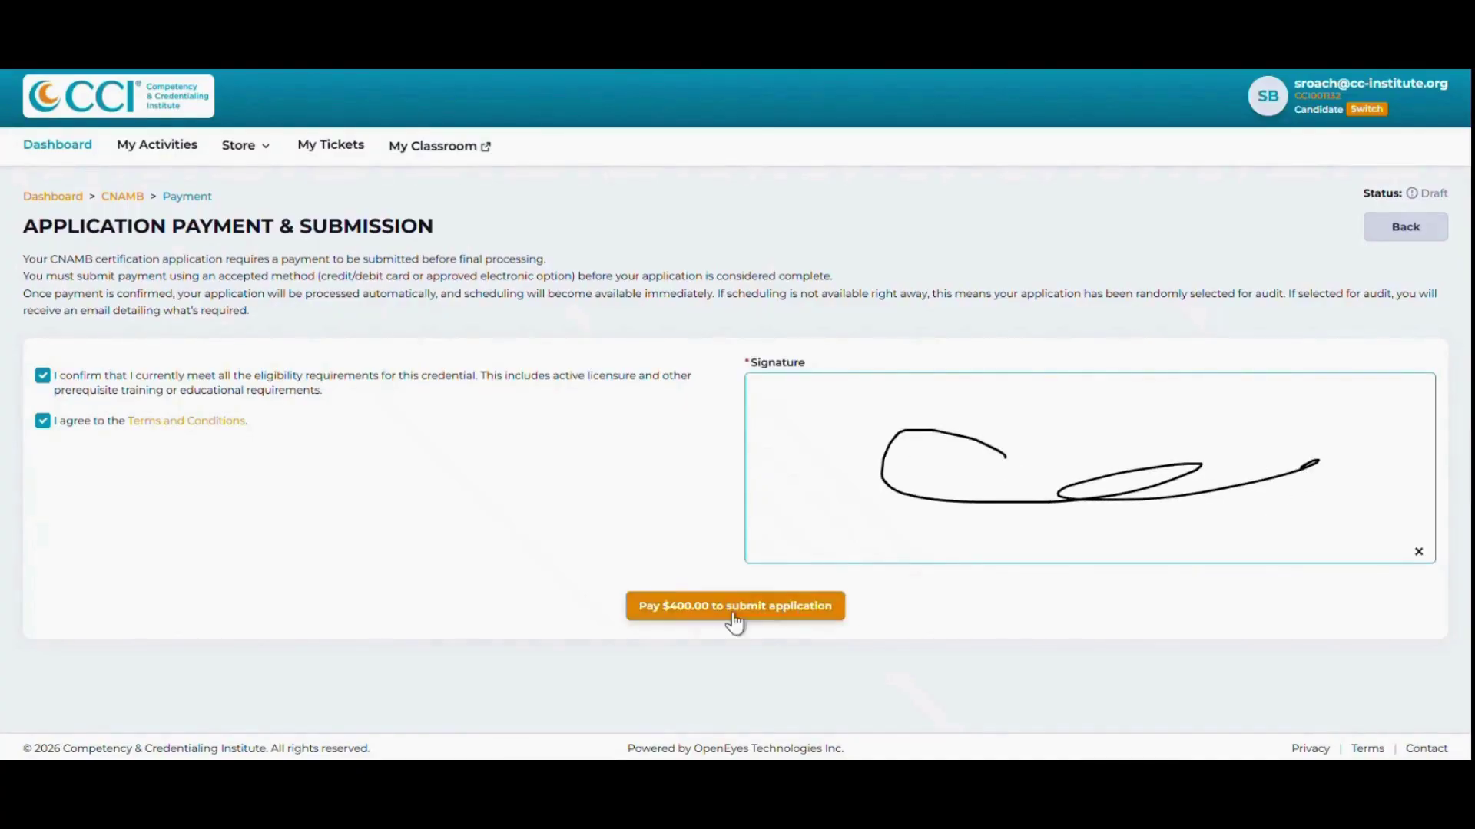
pyautogui.click(701, 622)
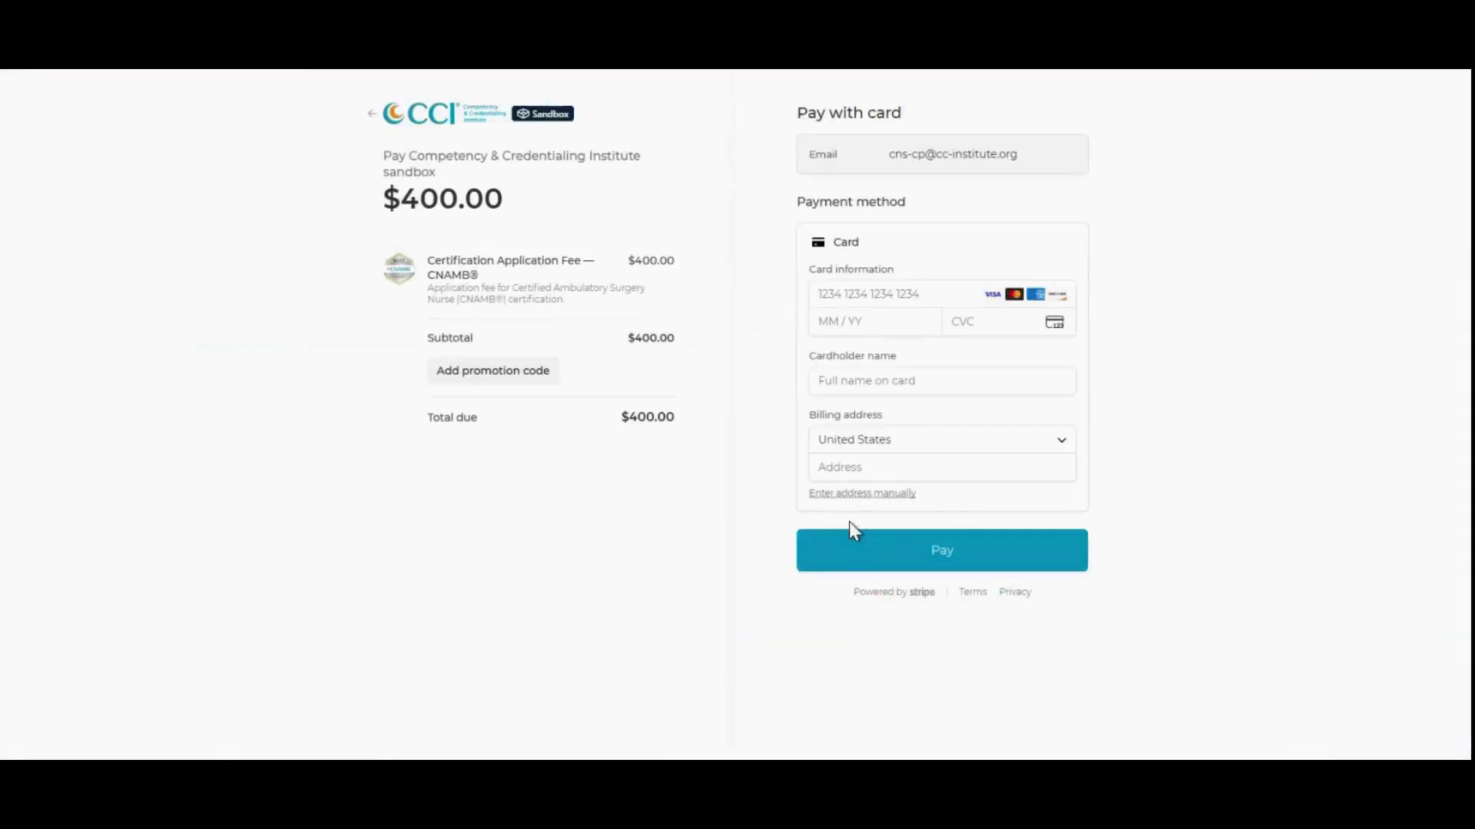
# Enter the test card number, expiry, CVC, cardholder name and billing street address.
pyautogui.click(839, 298)
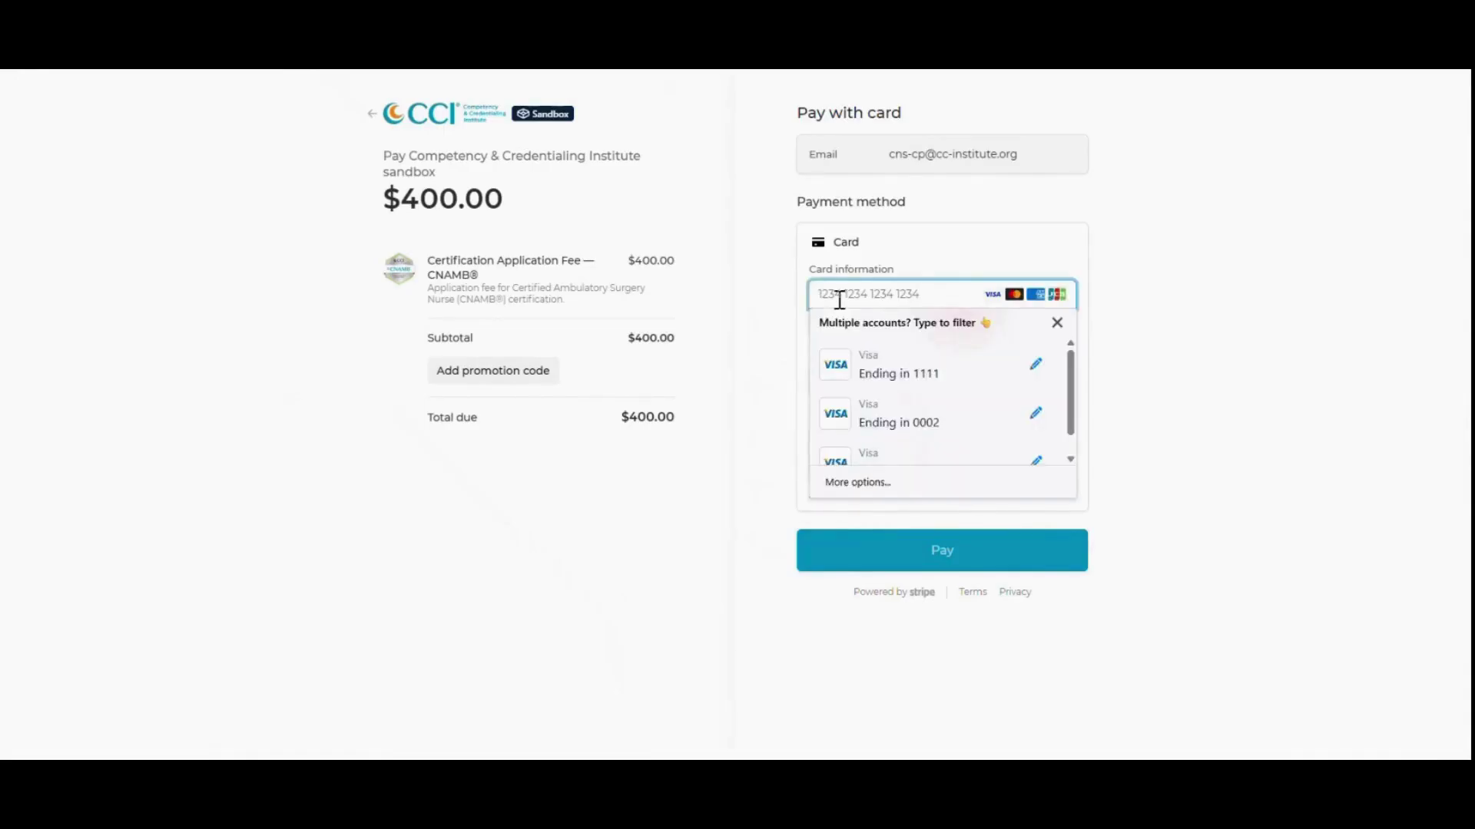
pyautogui.write('4242')
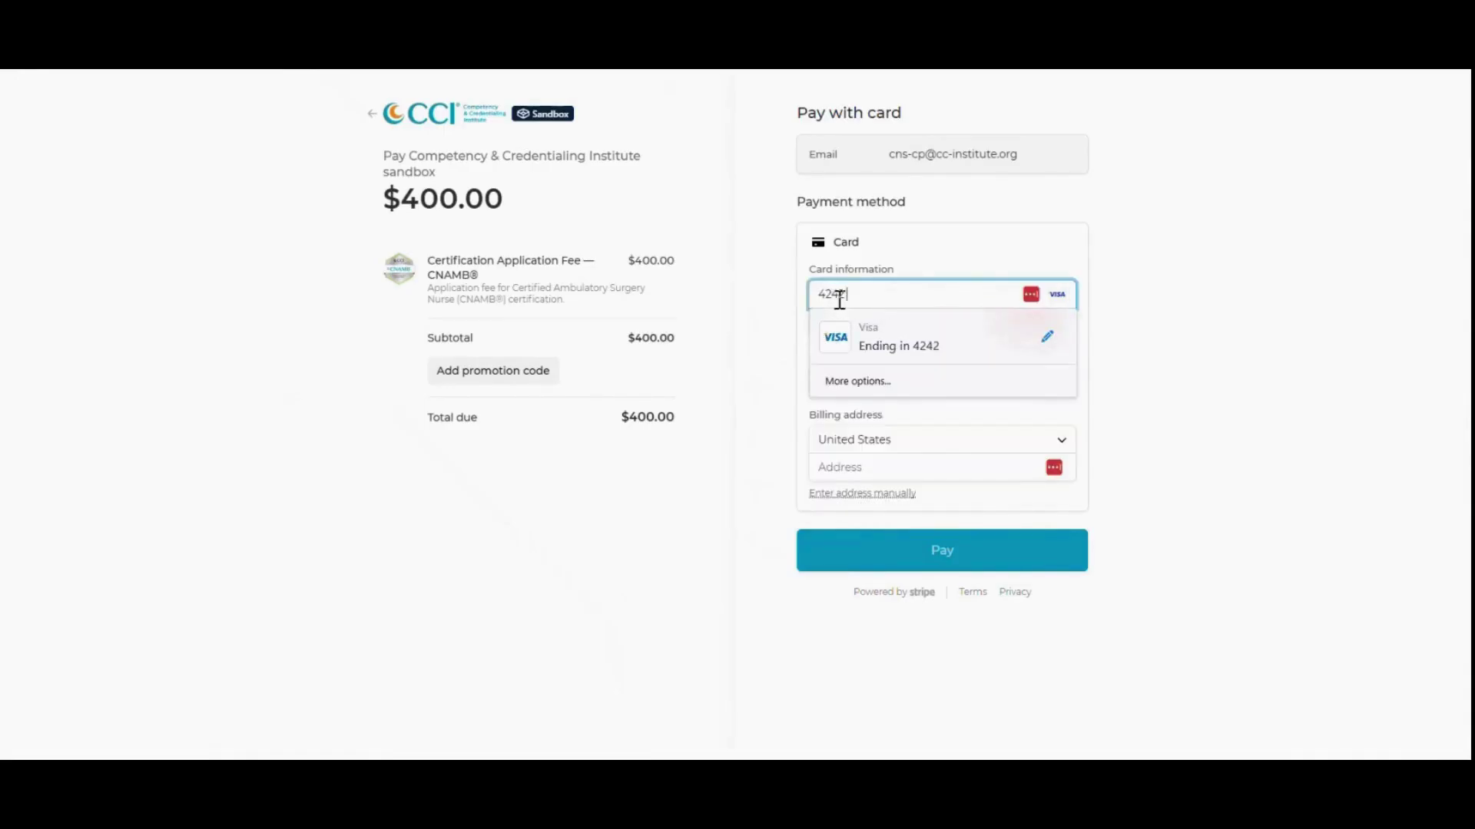
pyautogui.write('42424242 4242')
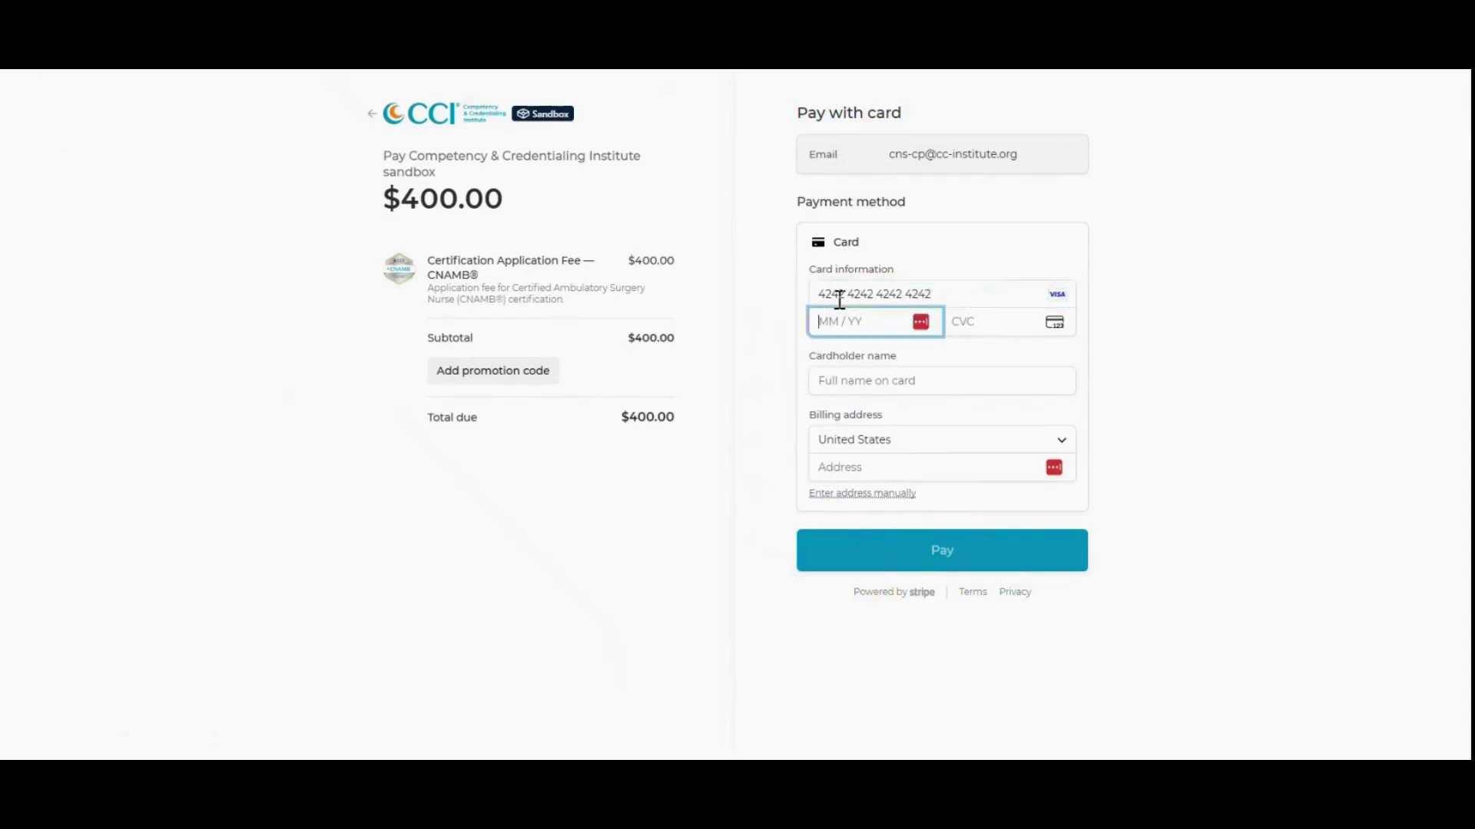
pyautogui.write('01 /')
pyautogui.write('27')
pyautogui.write('123')
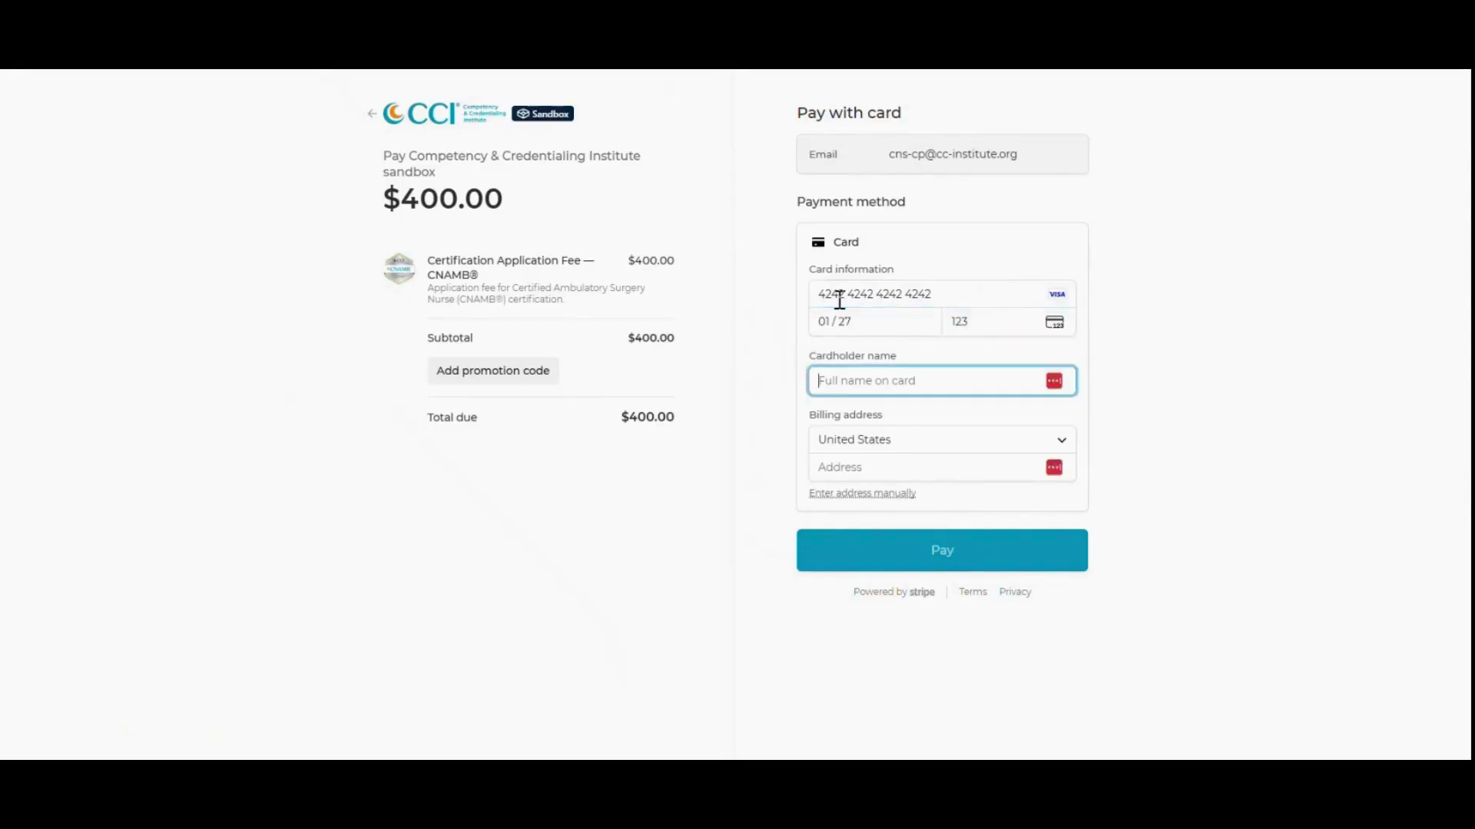
pyautogui.write('sb')
pyautogui.press('Tab')
pyautogui.press('Tab')
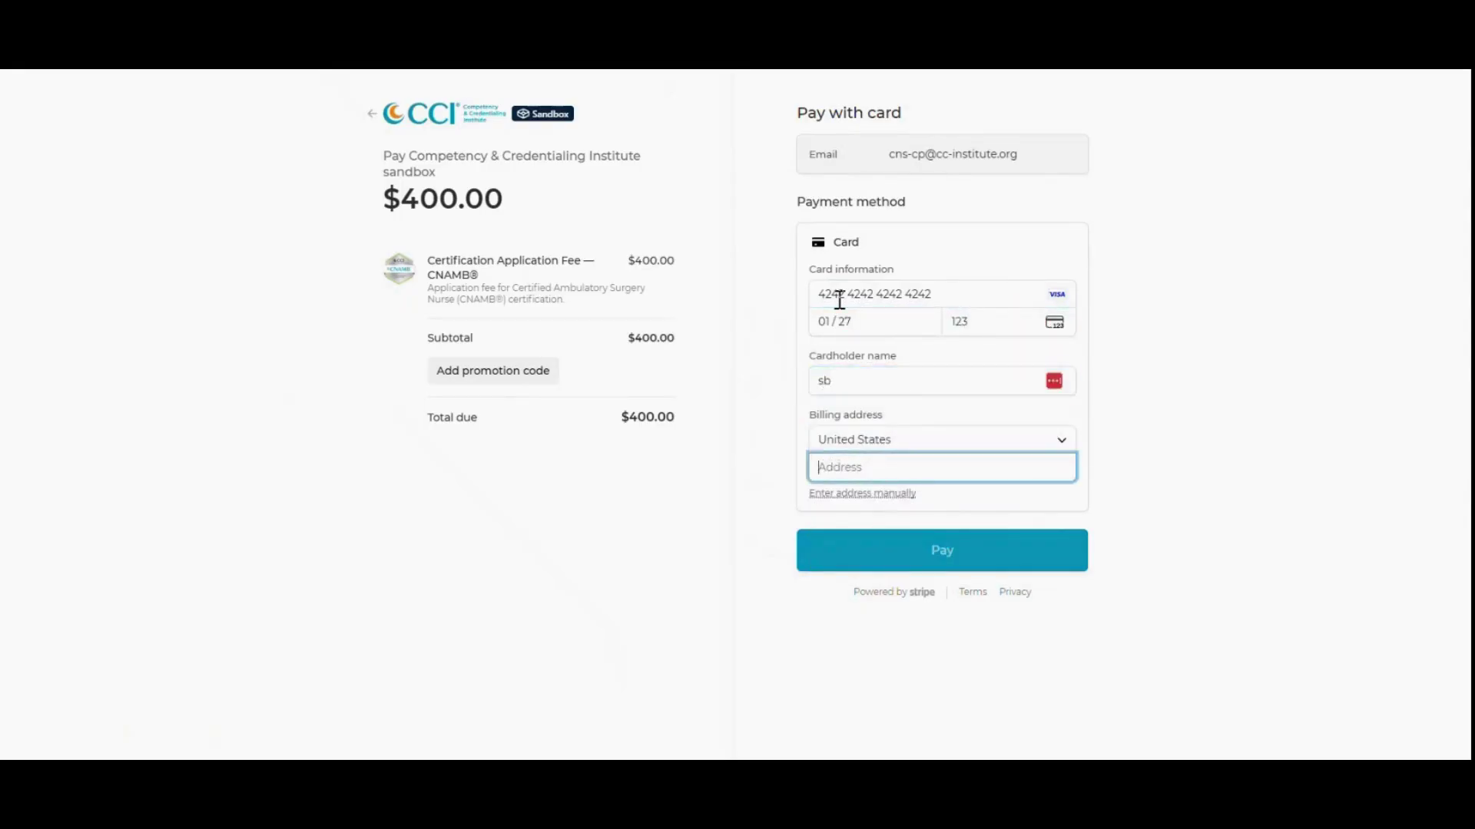
pyautogui.write('adress')
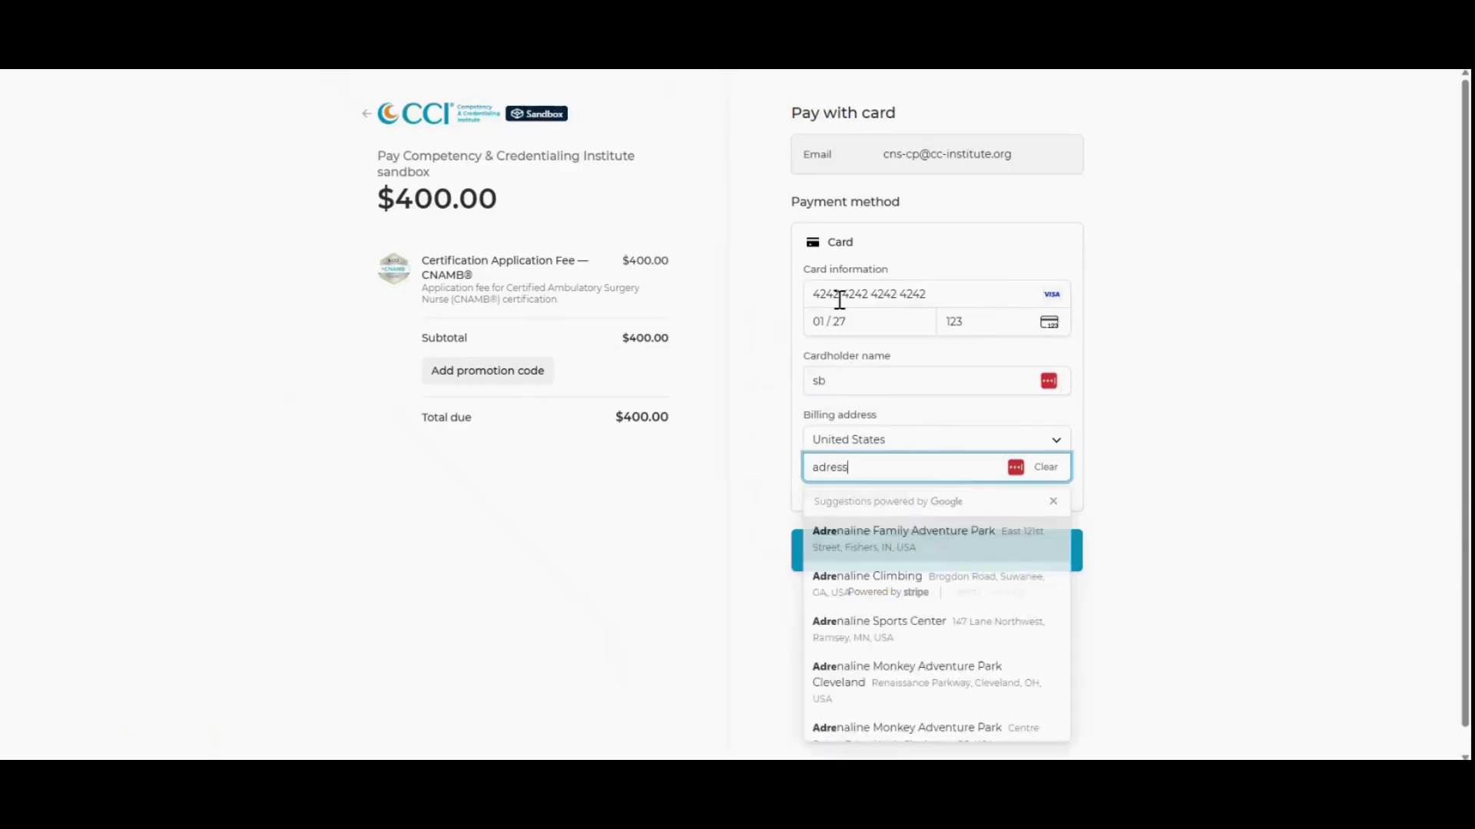
pyautogui.press('BackSpace')
pyautogui.press('BackSpace')
pyautogui.press('BackSpace')
pyautogui.press('BackSpace')
pyautogui.write('dress')
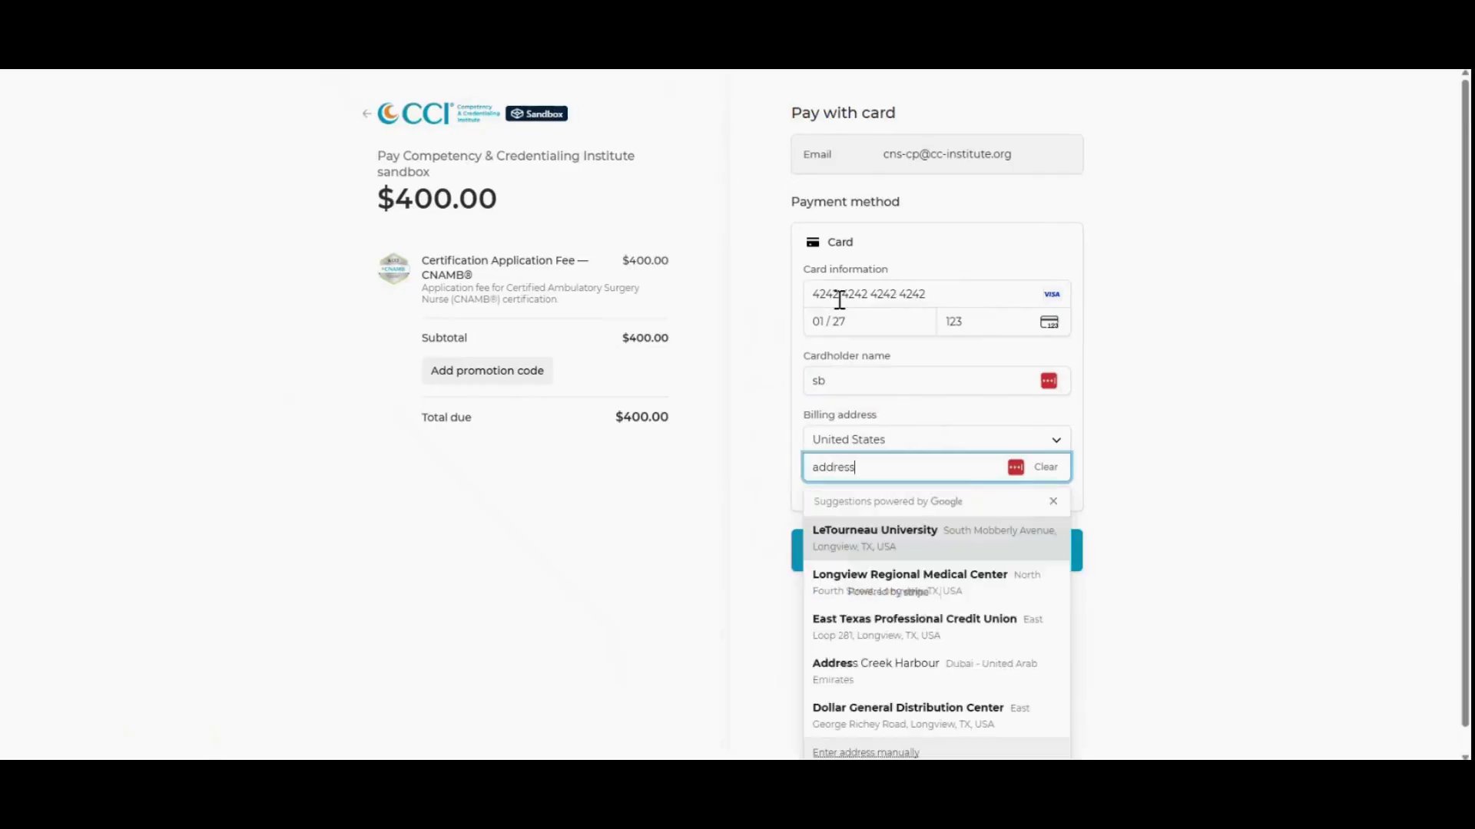
pyautogui.click(1096, 475)
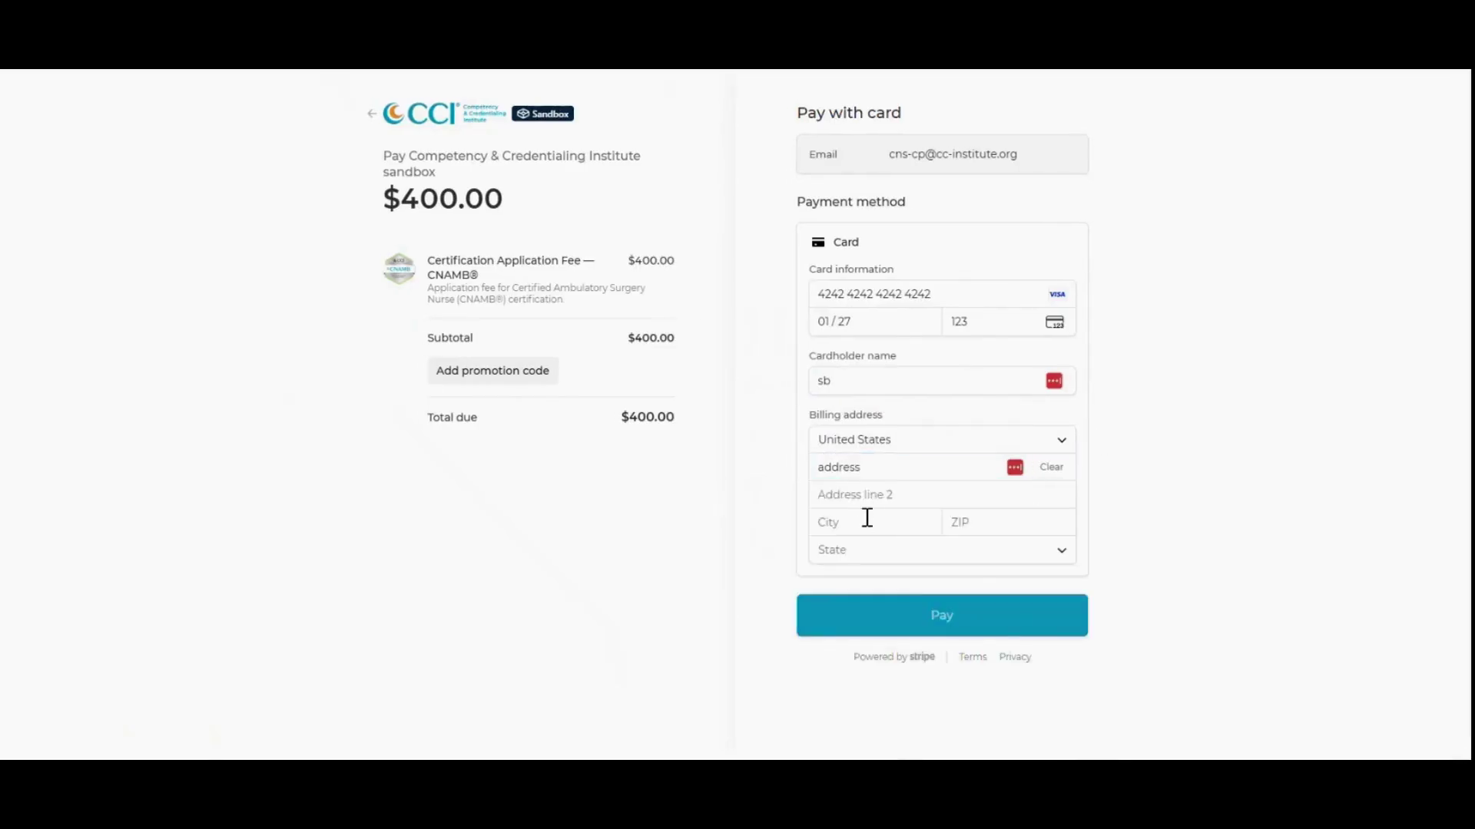
# Fill in the billing city and ZIP code, then submit the $400.00 payment.
pyautogui.click(866, 522)
pyautogui.write('city')
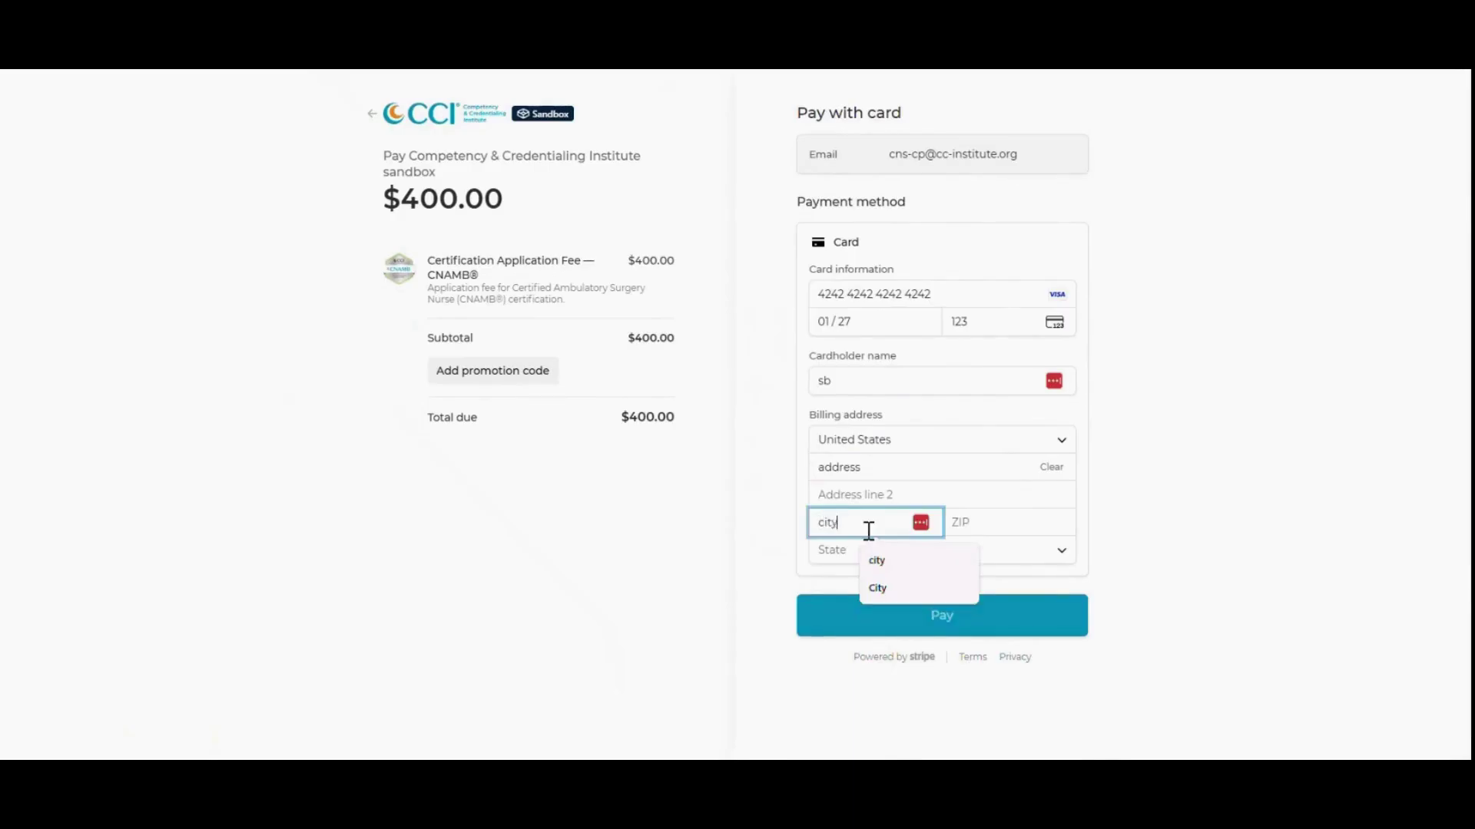
pyautogui.press('Tab')
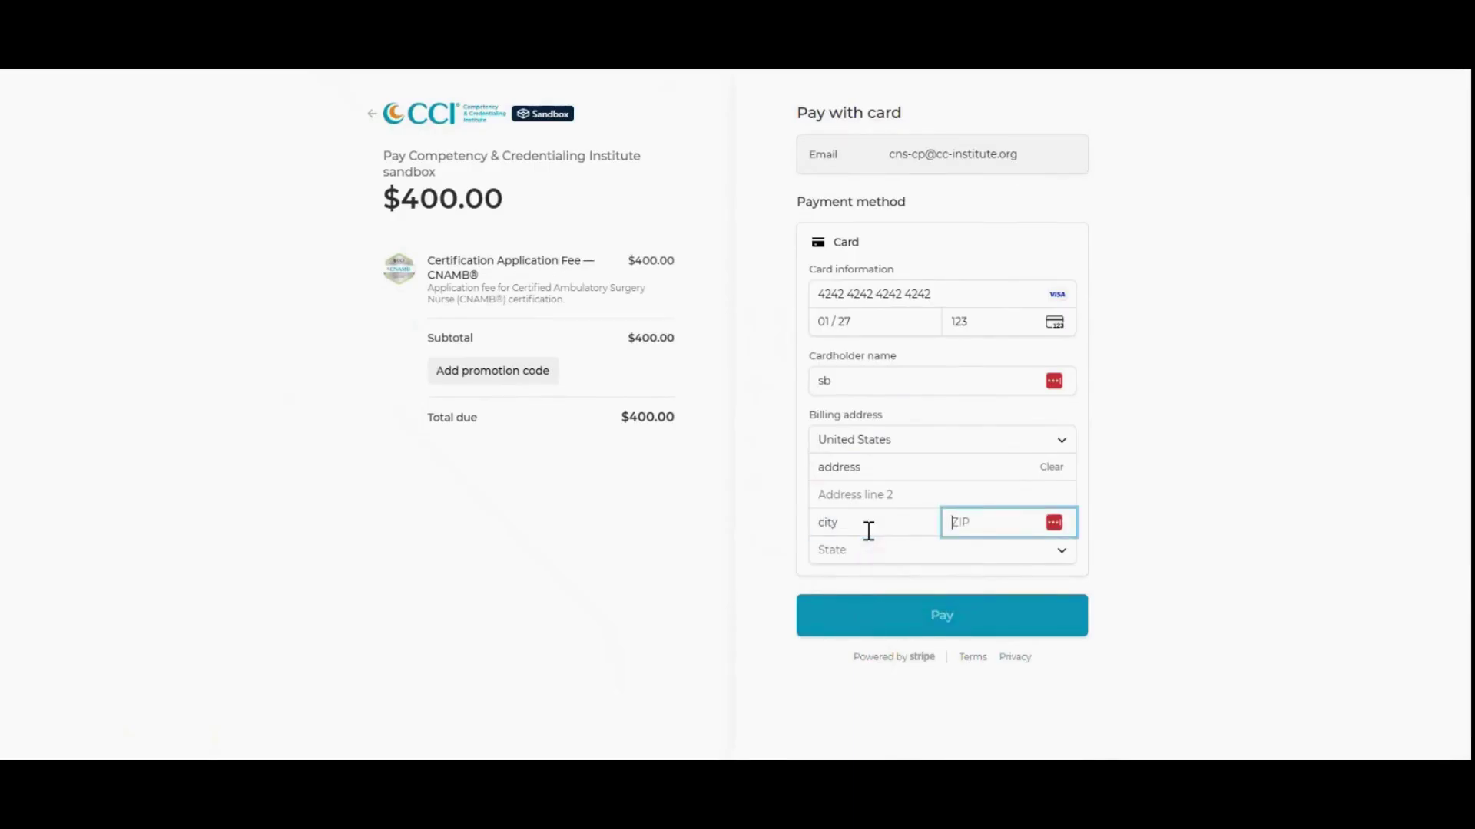
pyautogui.write('11111')
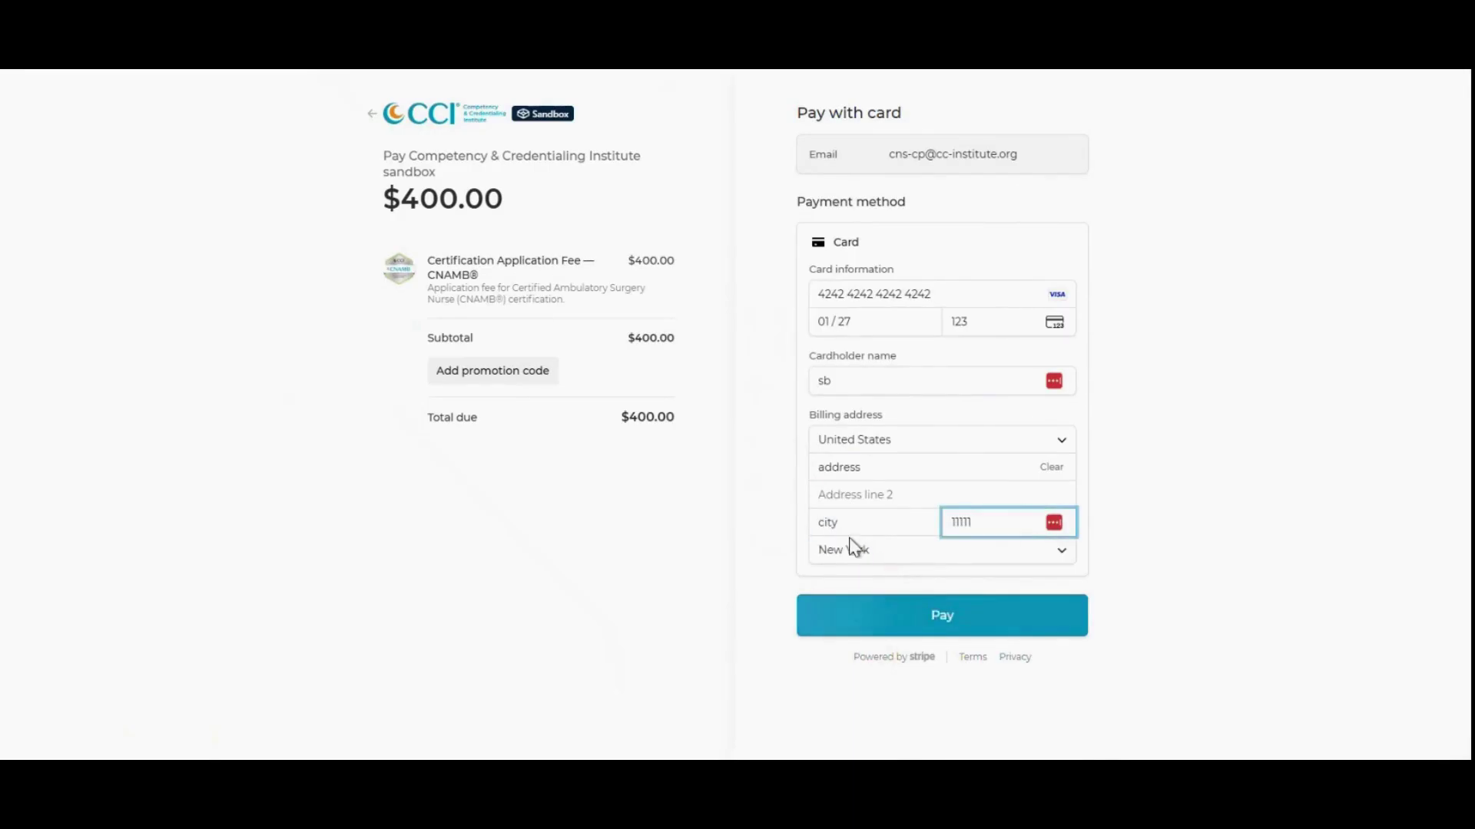
pyautogui.click(1182, 548)
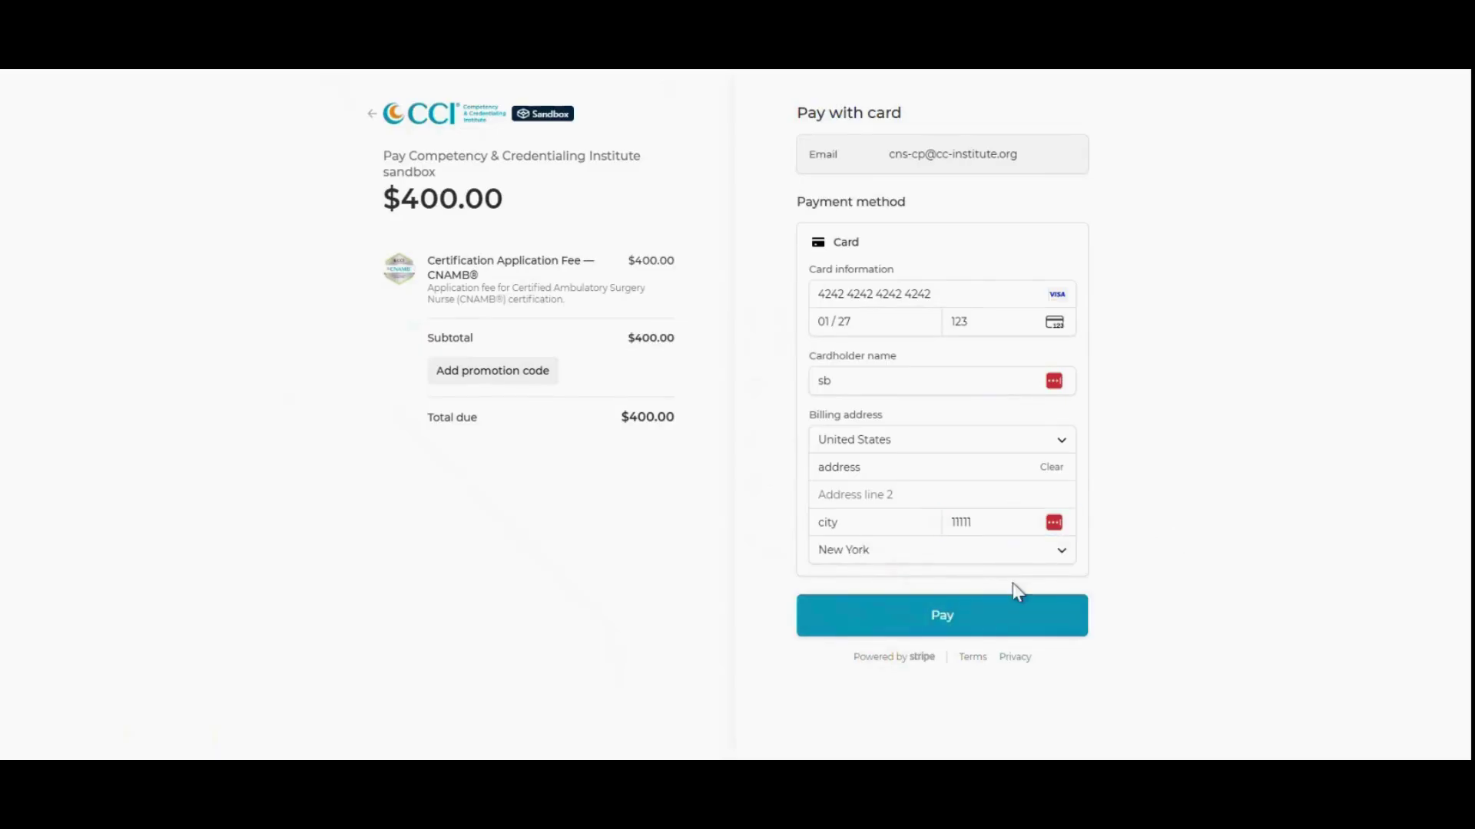
pyautogui.click(937, 636)
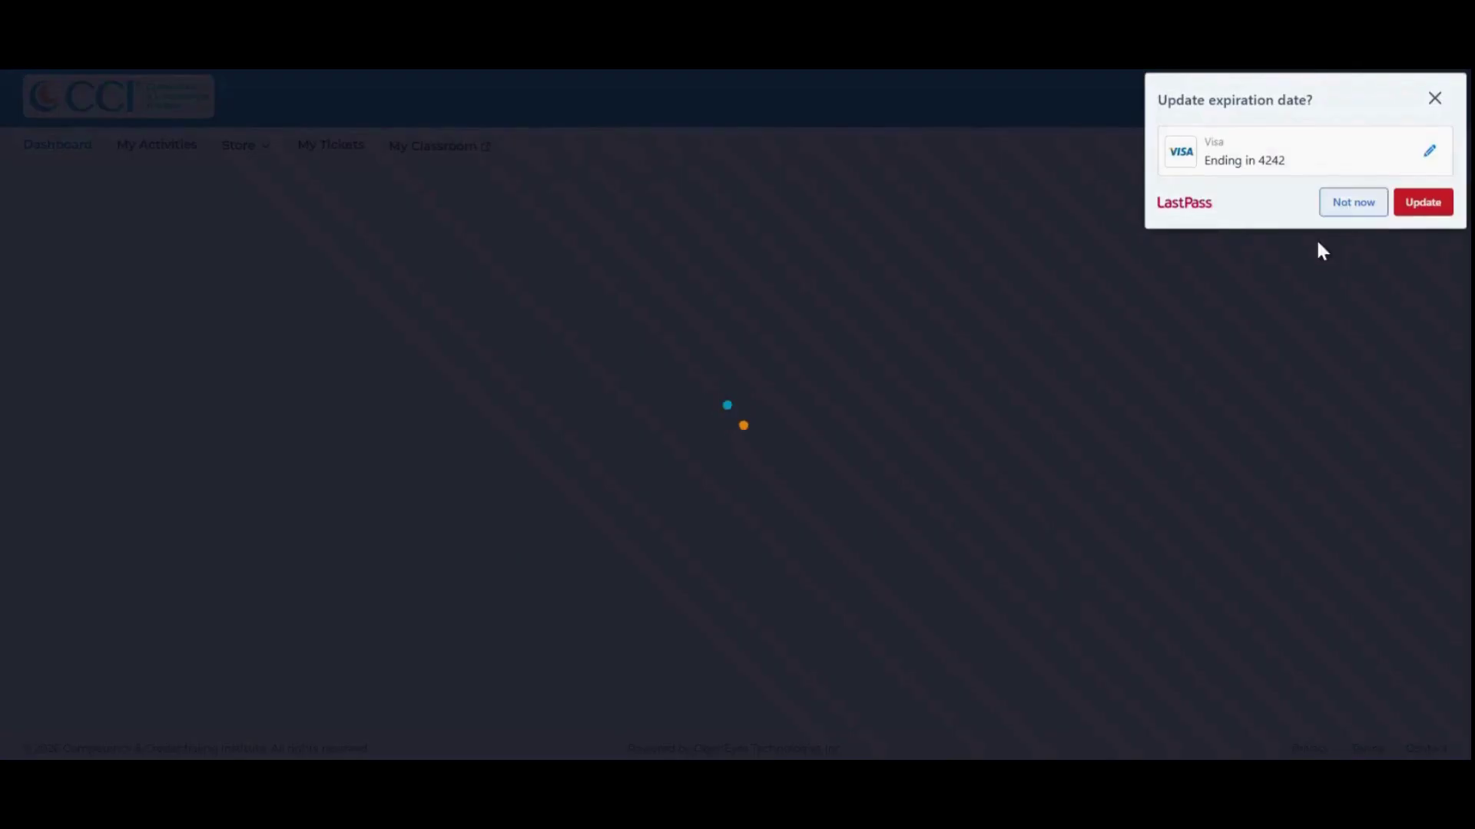
# Decline the LastPass prompt to update the saved card's expiration date.
pyautogui.click(1340, 193)
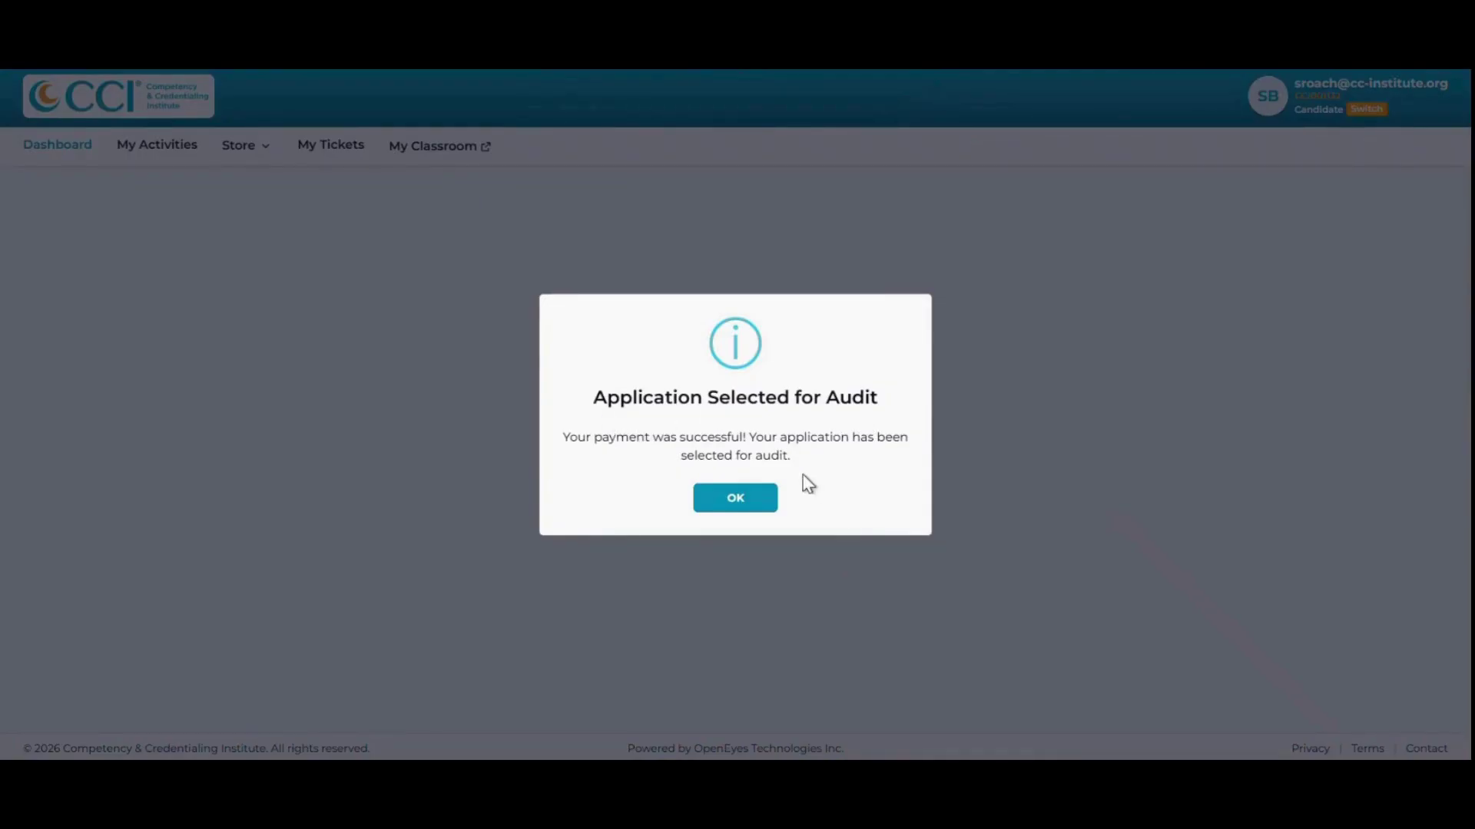
# Acknowledge the audit notice, return to the dashboard, and scroll down to My Applications.
pyautogui.click(736, 499)
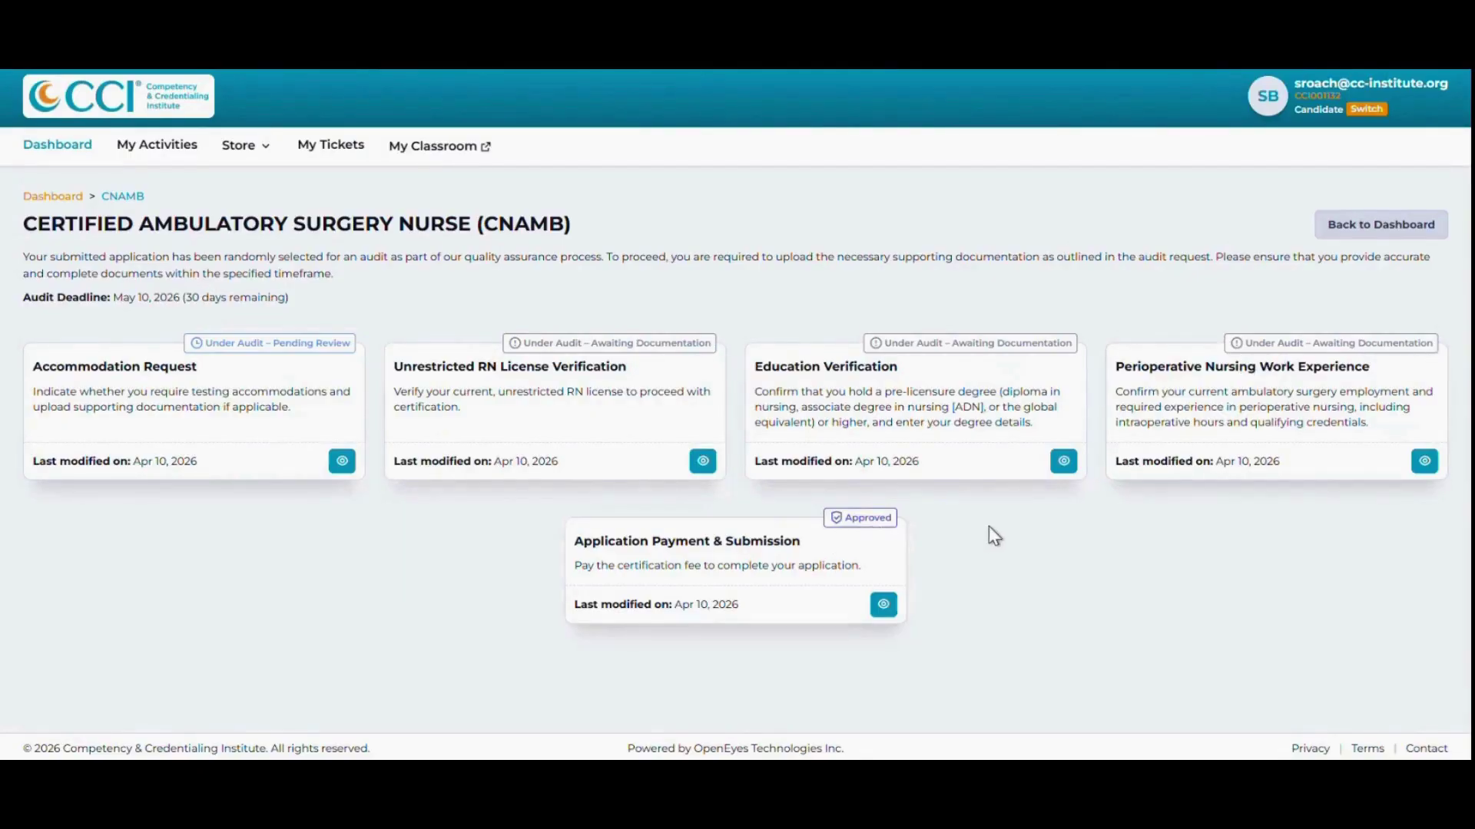
pyautogui.click(1382, 230)
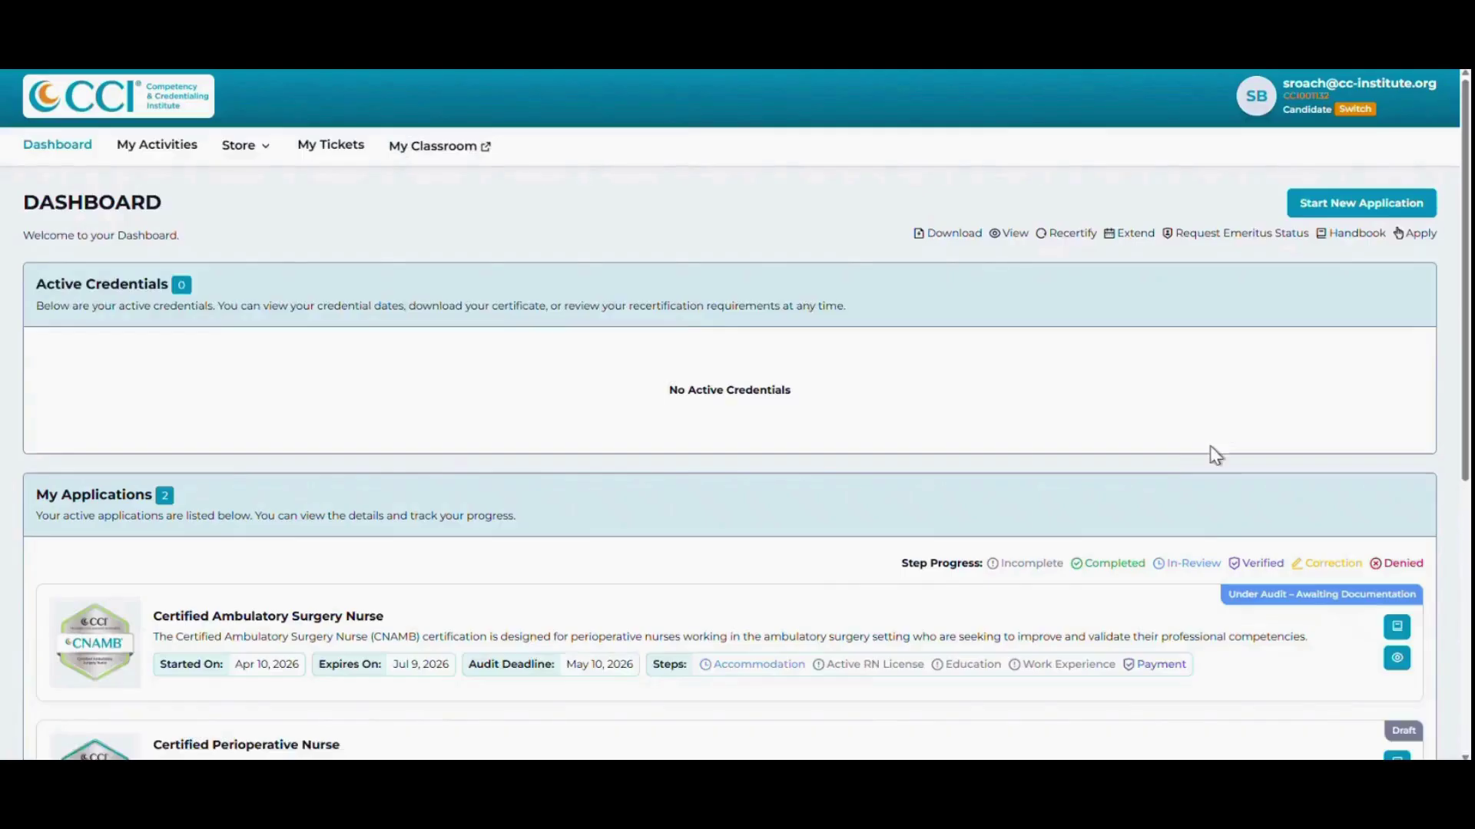
pyautogui.scroll(-2, 1168, 466)
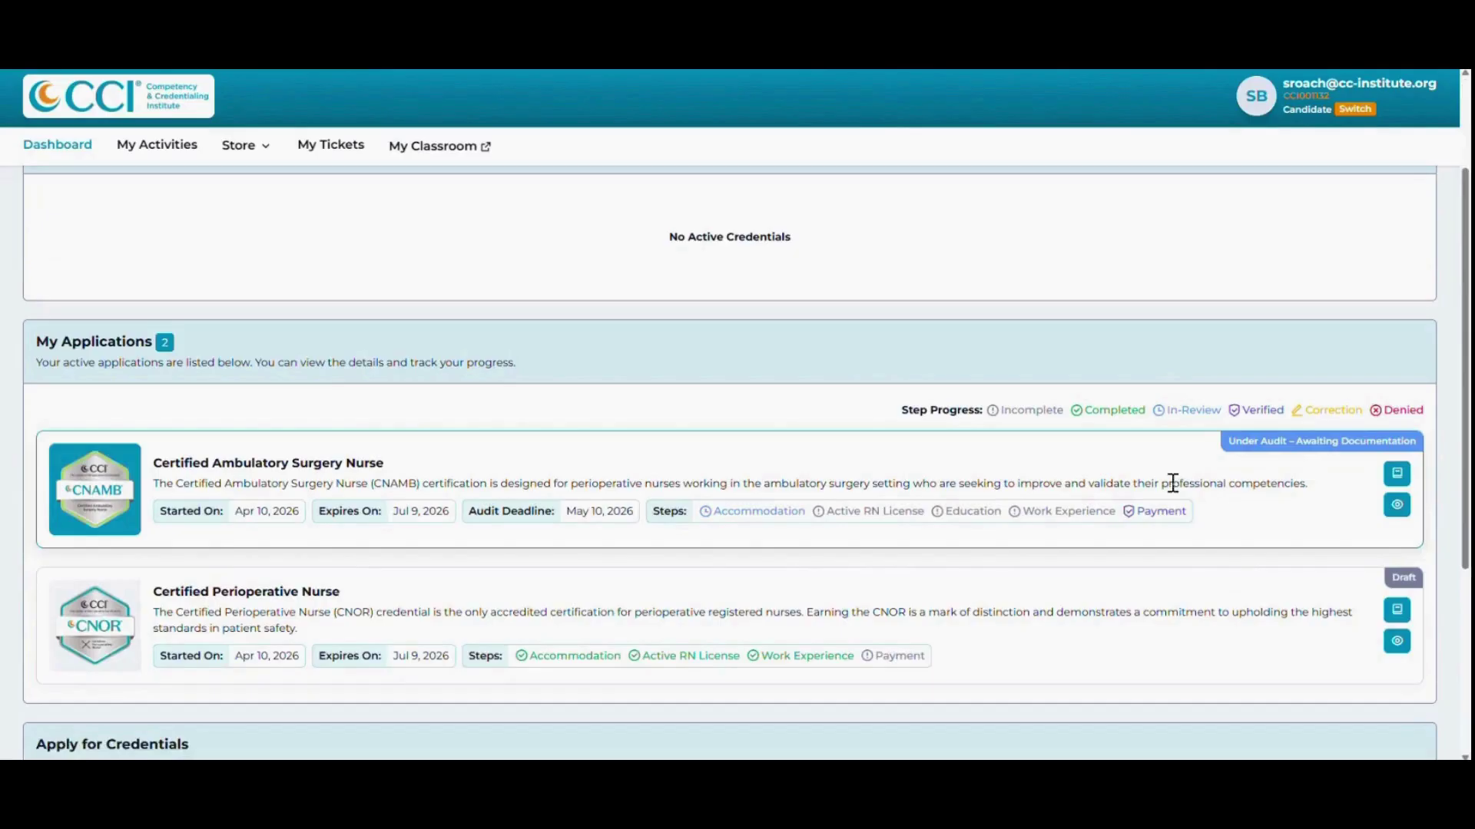